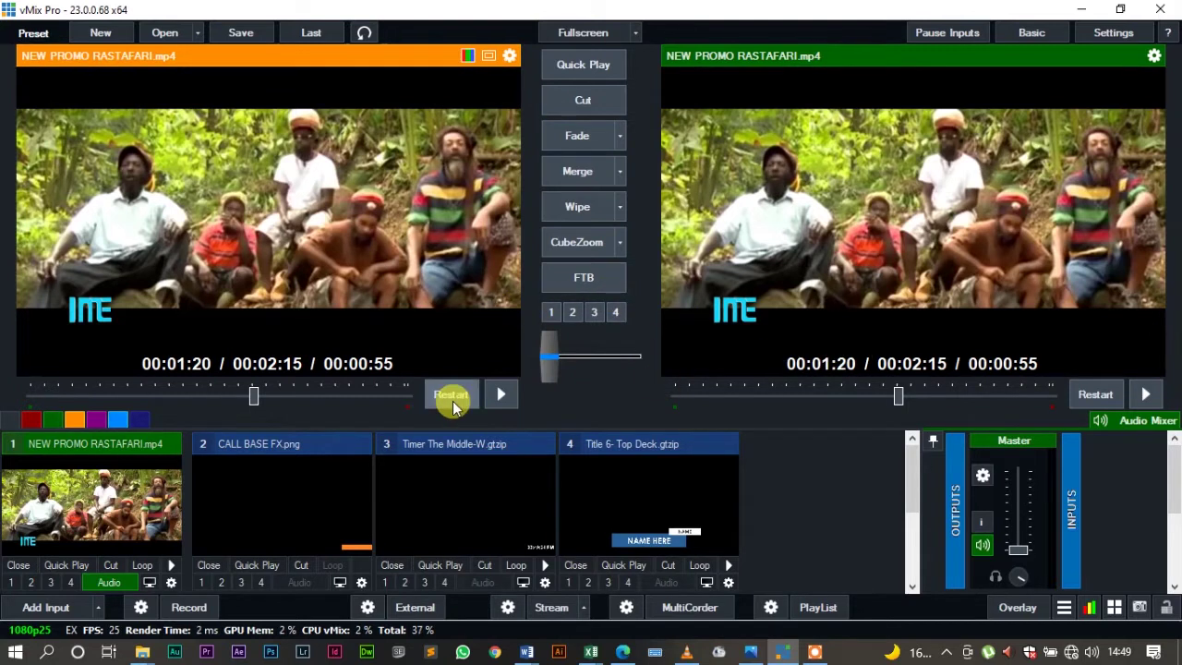
- Play NEW PROMO RASTAFARI.mp4 from near its beginning with its volume turned down in the audio mixer
left_click(500, 404)
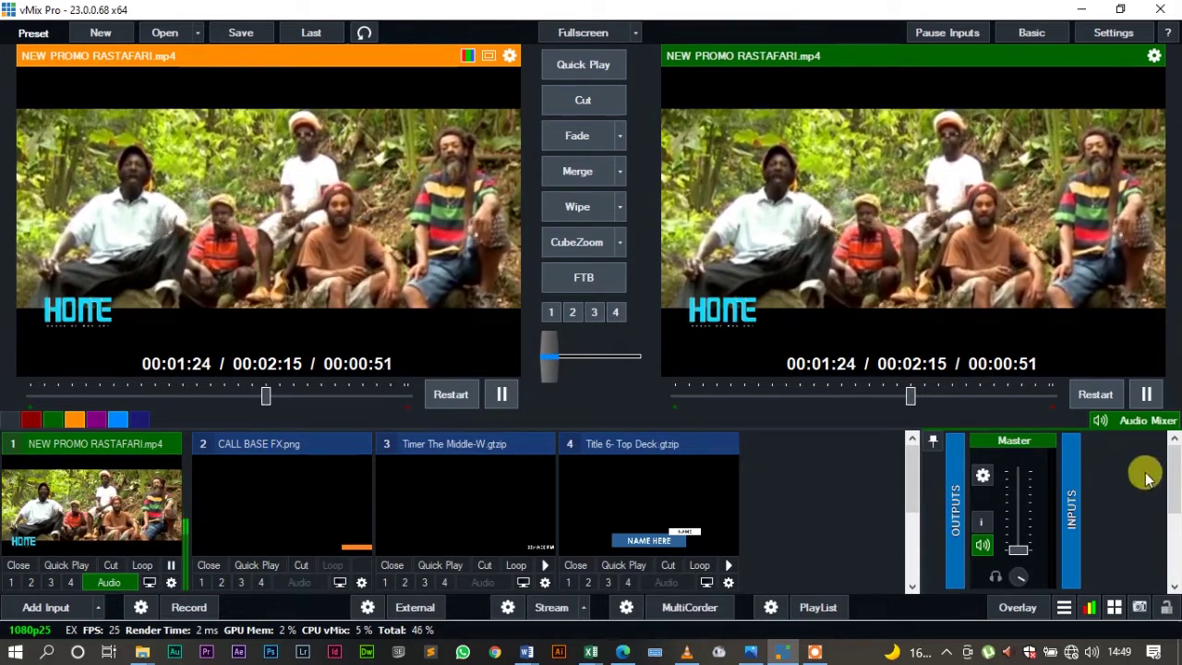
left_click_drag(1174, 496, 1174, 571)
left_click_drag(995, 473, 982, 579)
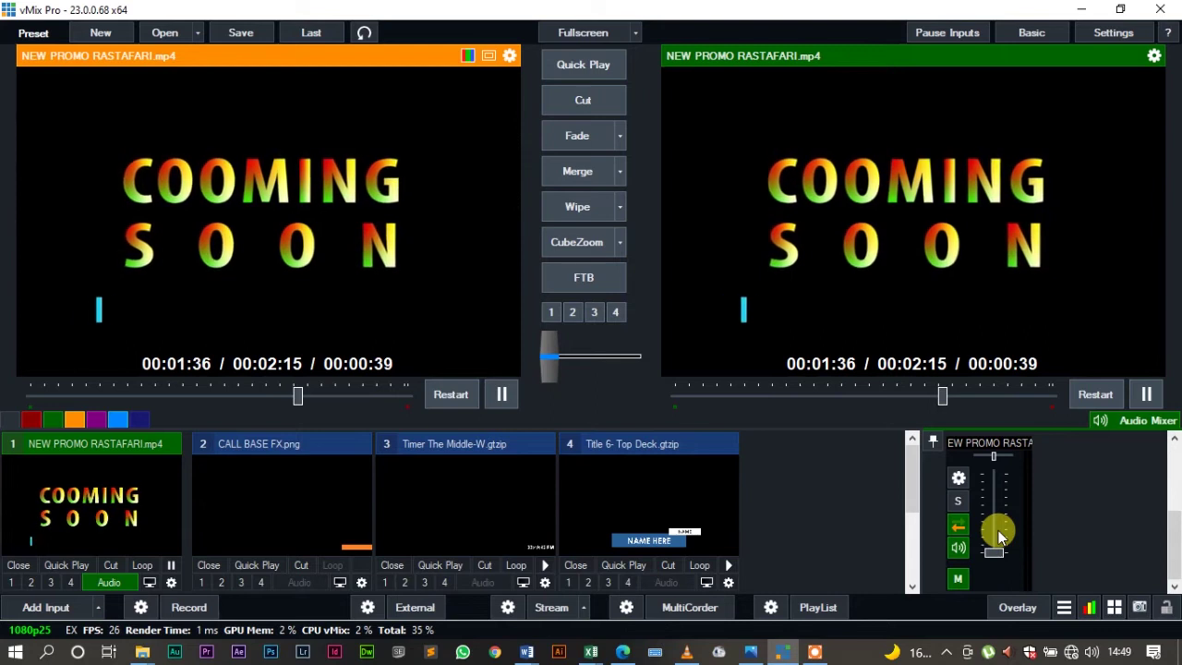
left_click(717, 395)
left_click_drag(717, 395, 697, 396)
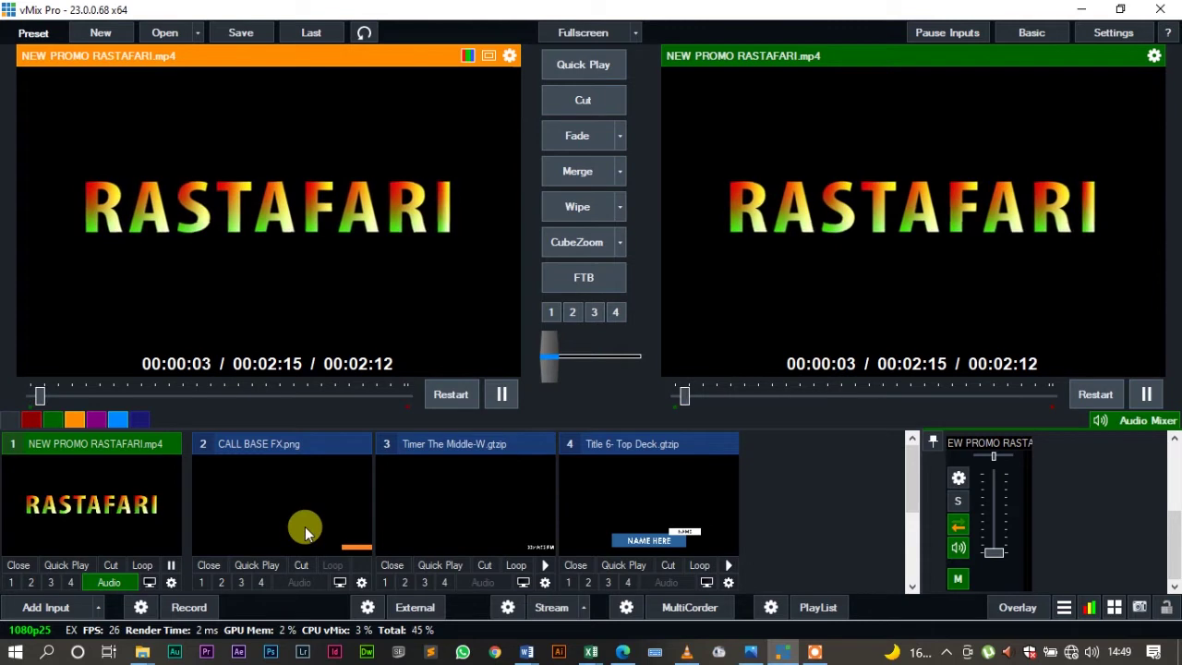
- Show CALL BASE FX.png on overlay channel 1 and Timer The Middle-W on overlay channel 2
left_click(201, 583)
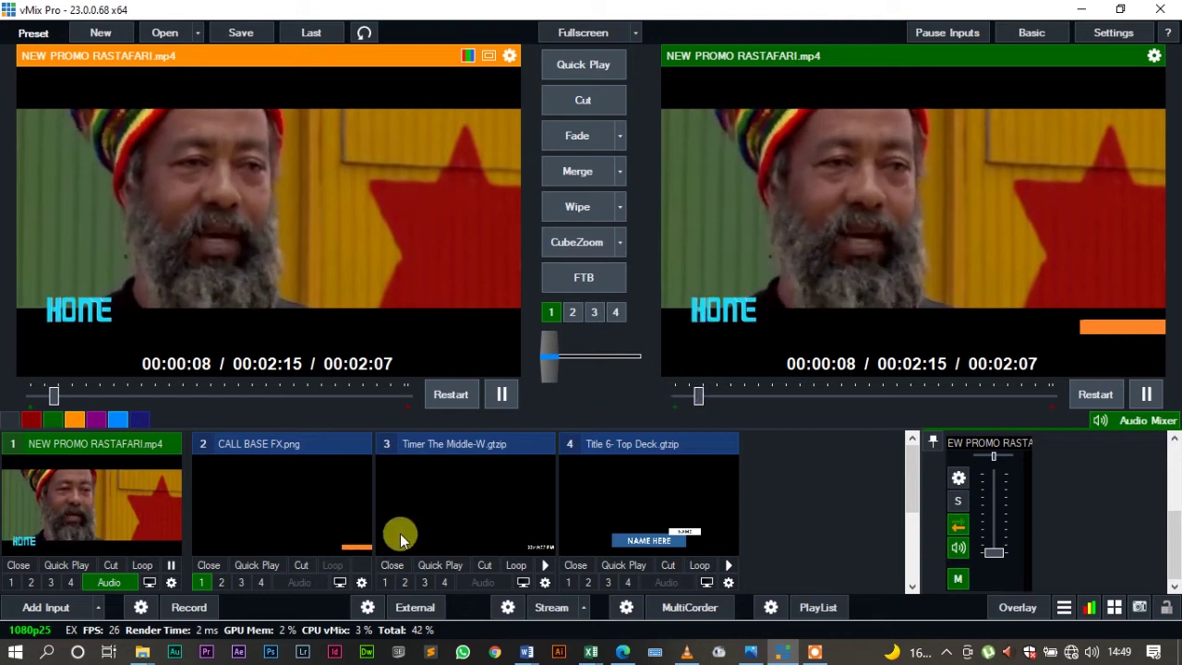
left_click(405, 581)
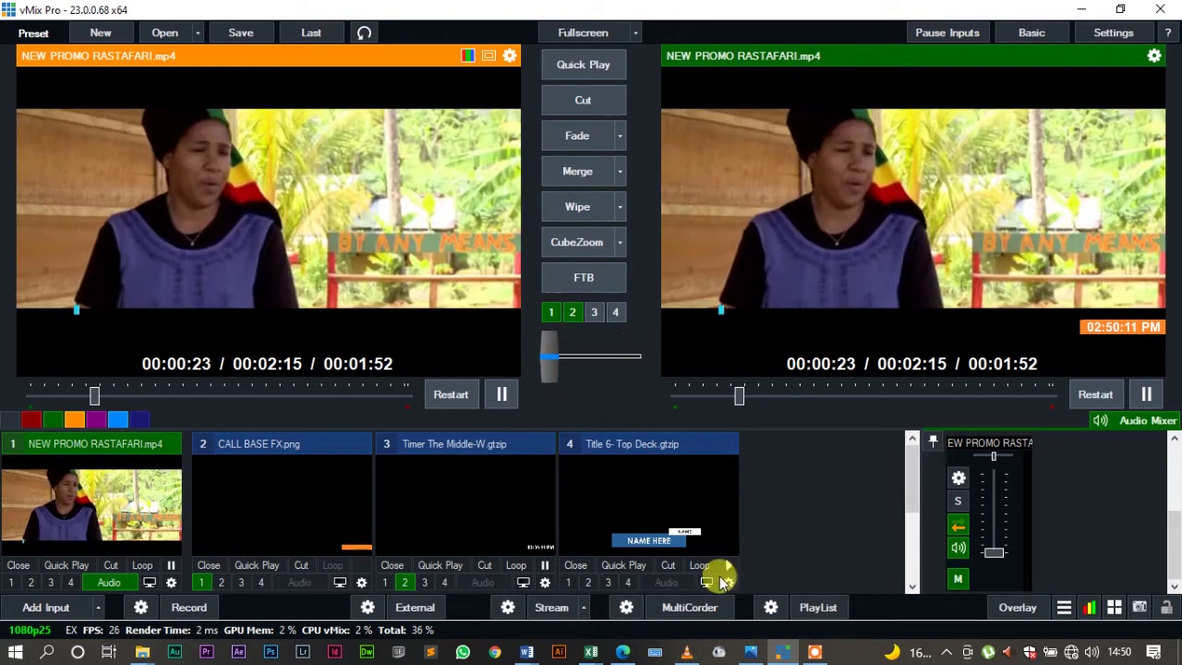
- Toggle Title 6- Top Deck on overlay channel 3 and leave it hidden
left_click(609, 583)
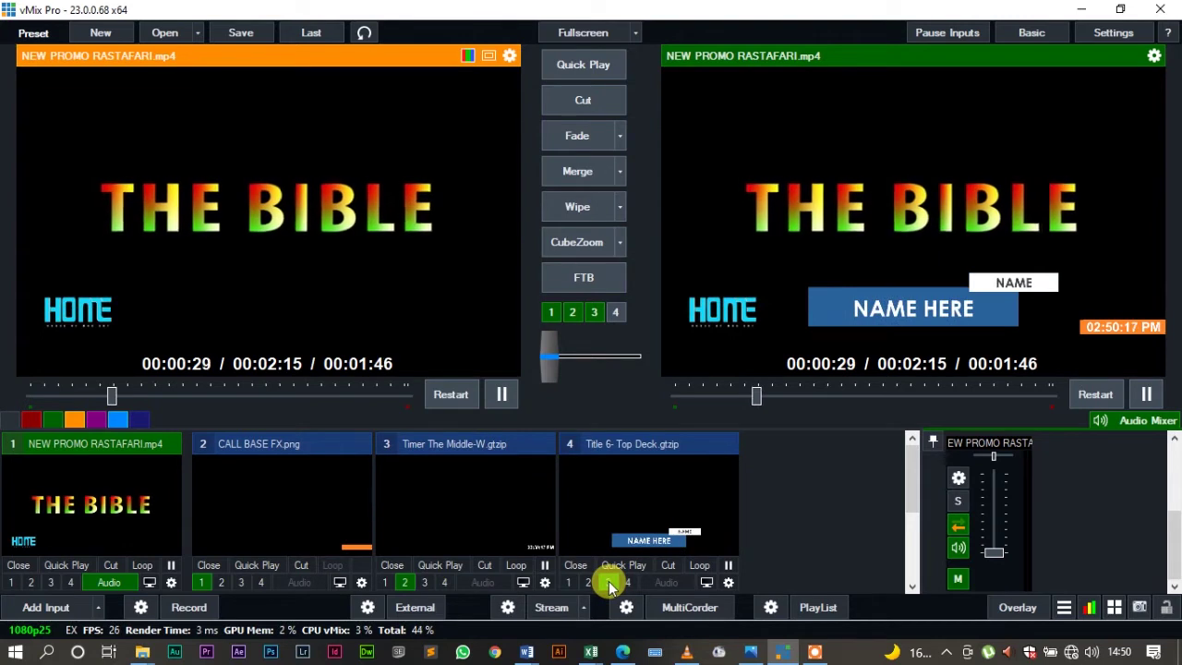
left_click(608, 583)
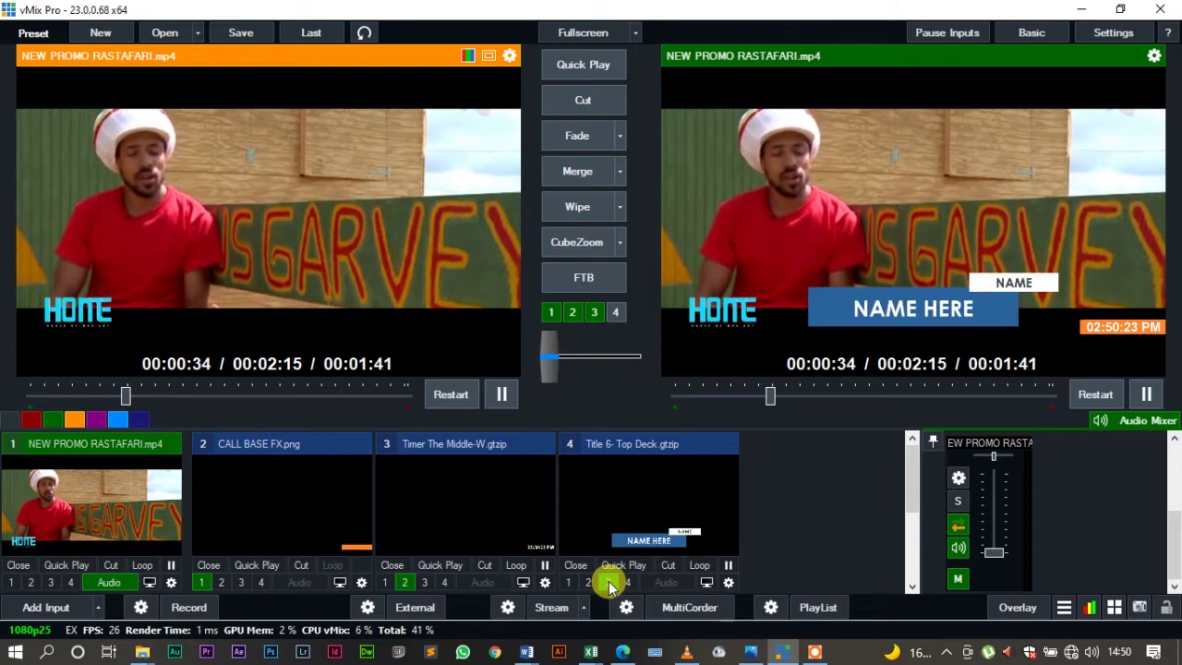
left_click(608, 583)
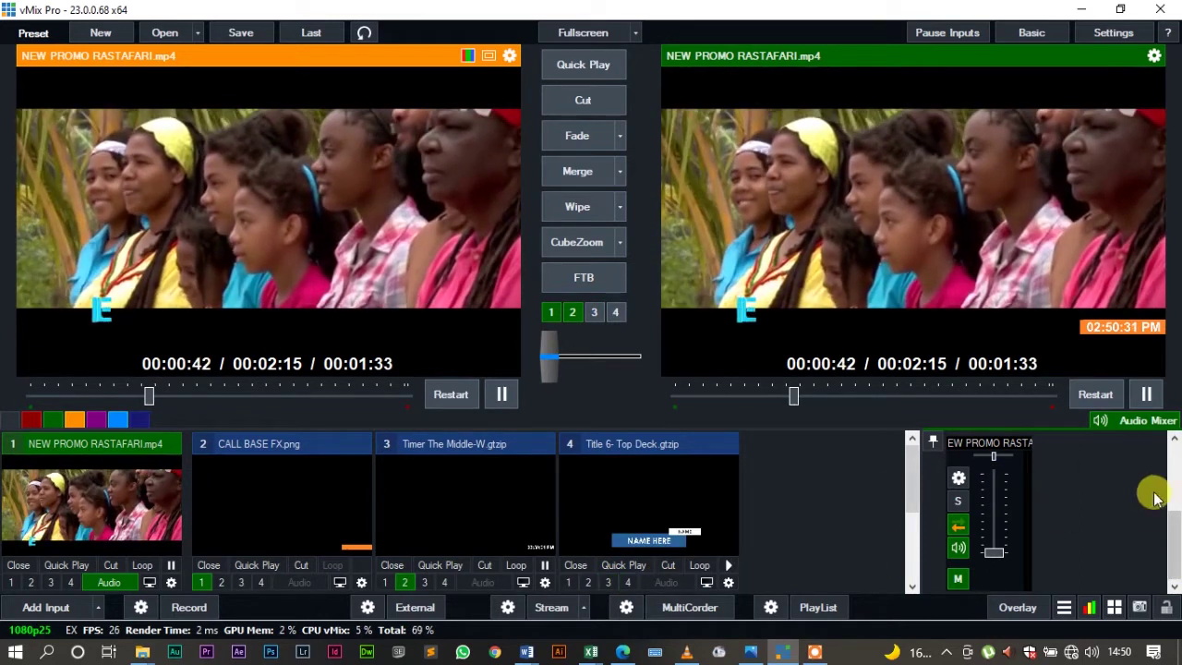
- Show YT LOGGO 3.png on overlay channel 4 and Ticker 1- Basic Blue on overlay channel 3
left_click(1172, 441)
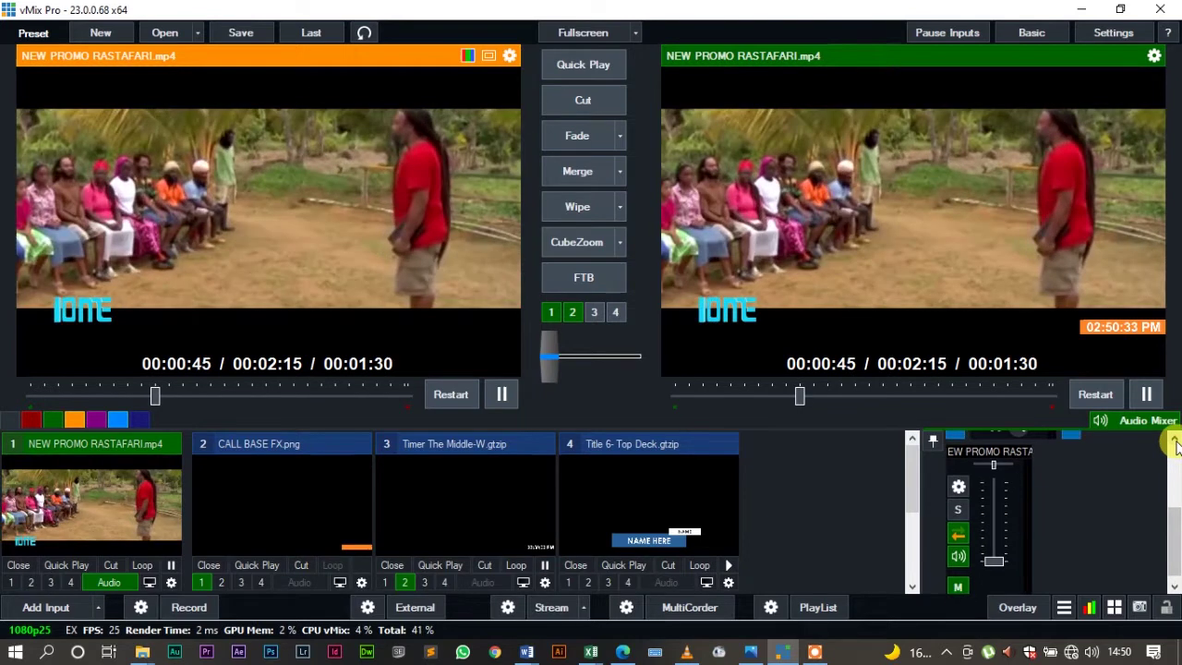
left_click(1174, 442)
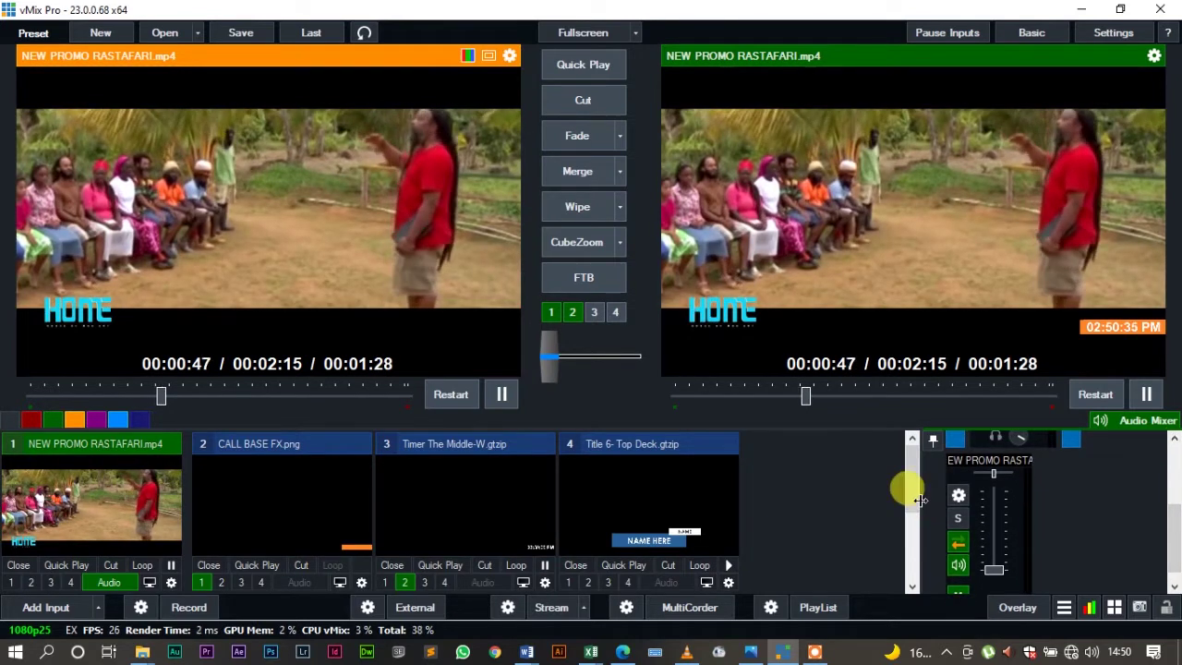
left_click_drag(910, 487, 905, 556)
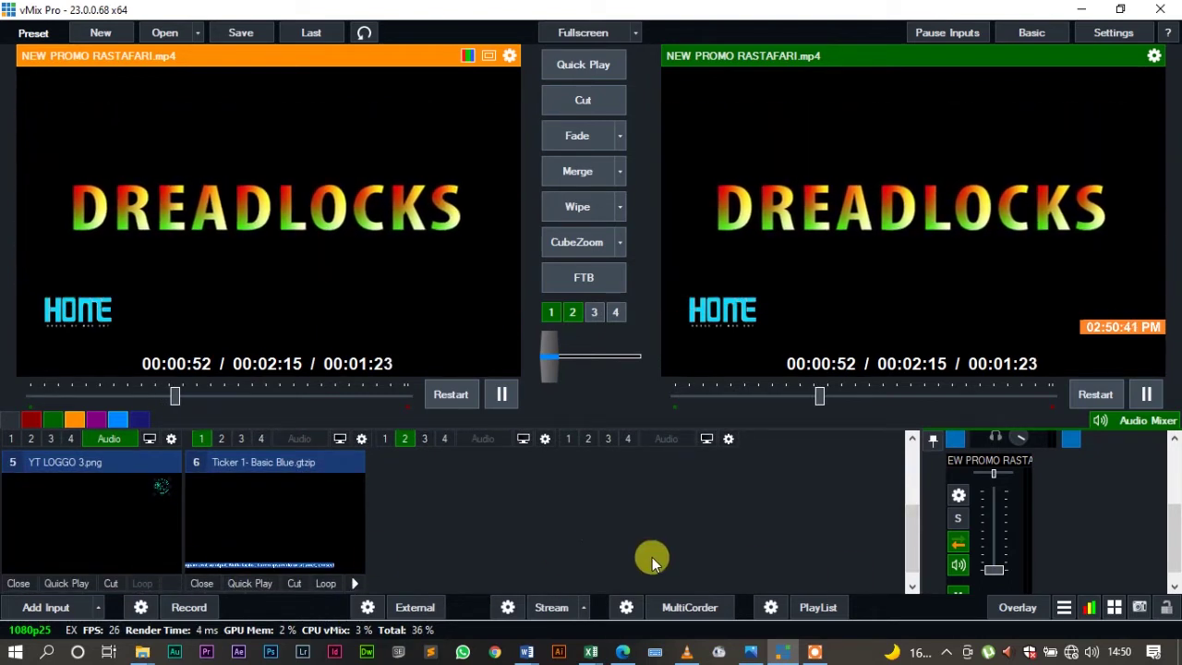
left_click_drag(909, 545, 910, 560)
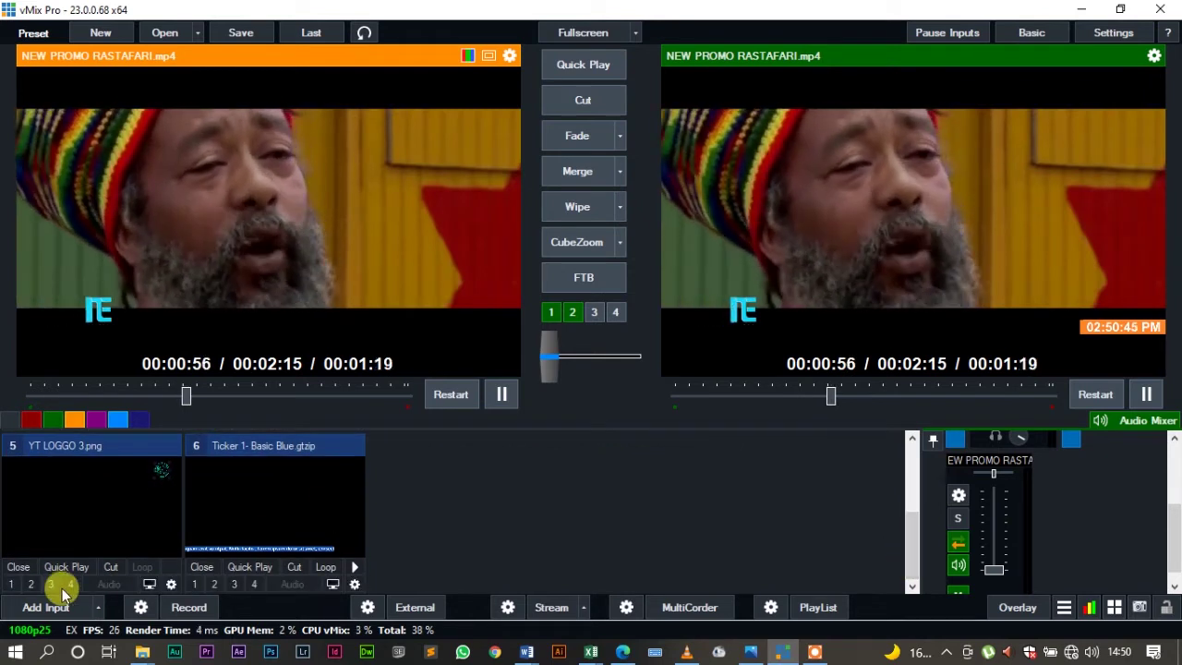
left_click(69, 584)
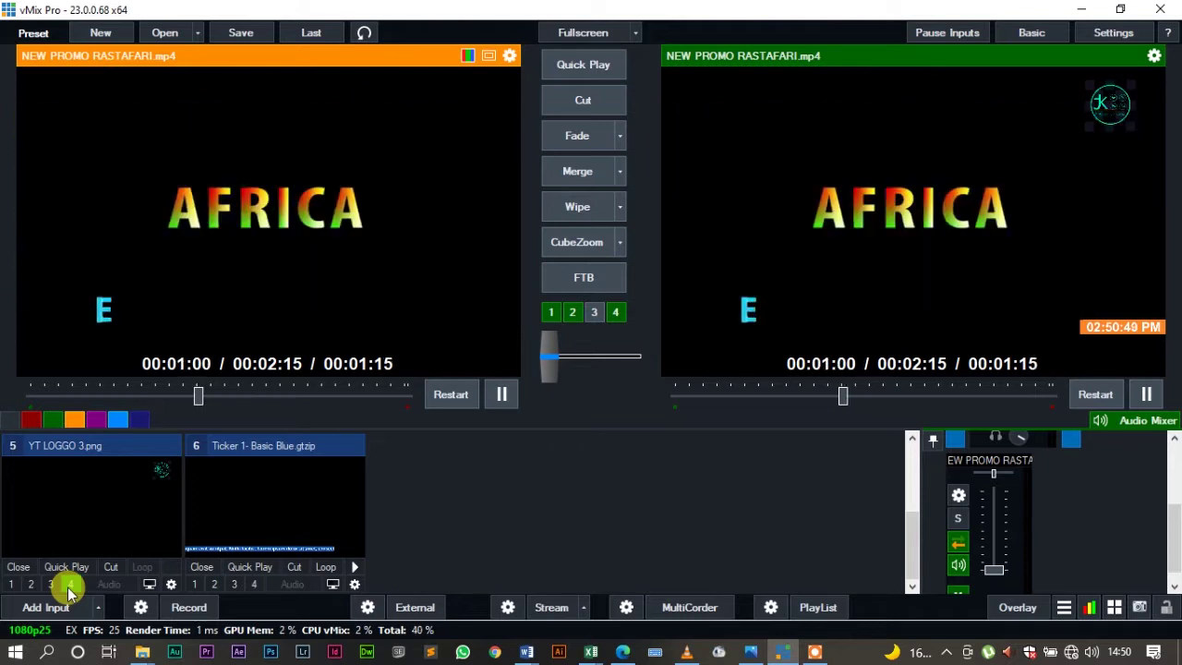
left_click(233, 585)
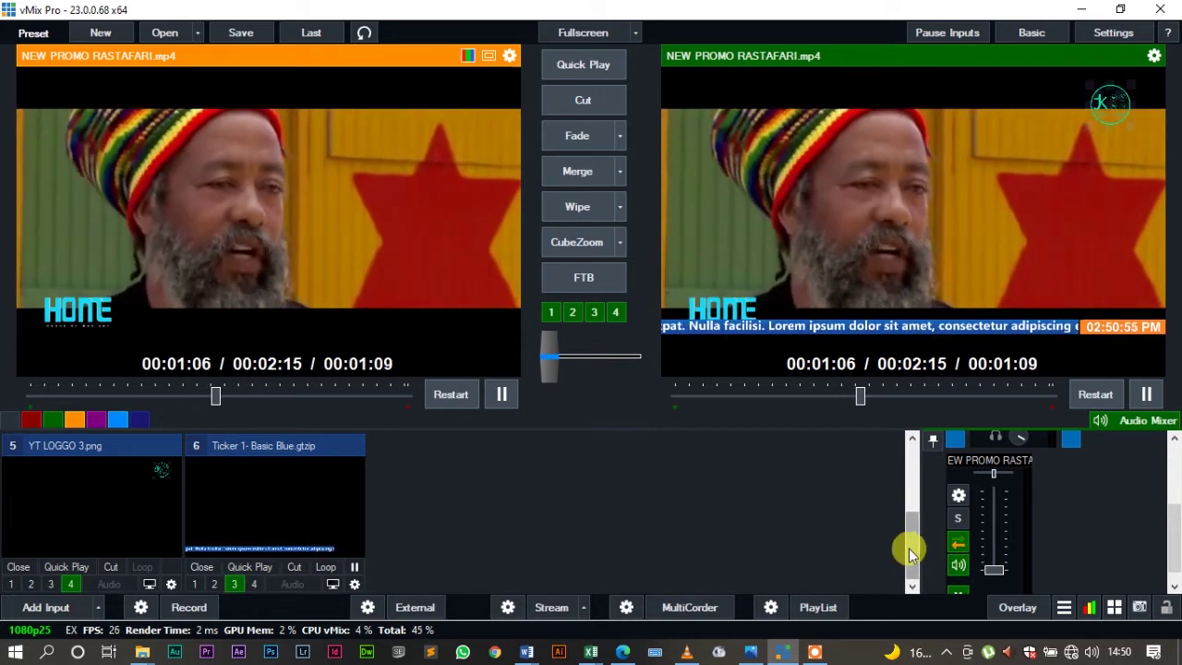
- Try to show Title 6- Top Deck on overlay channel 3 in place of the ticker
left_click_drag(910, 552, 910, 496)
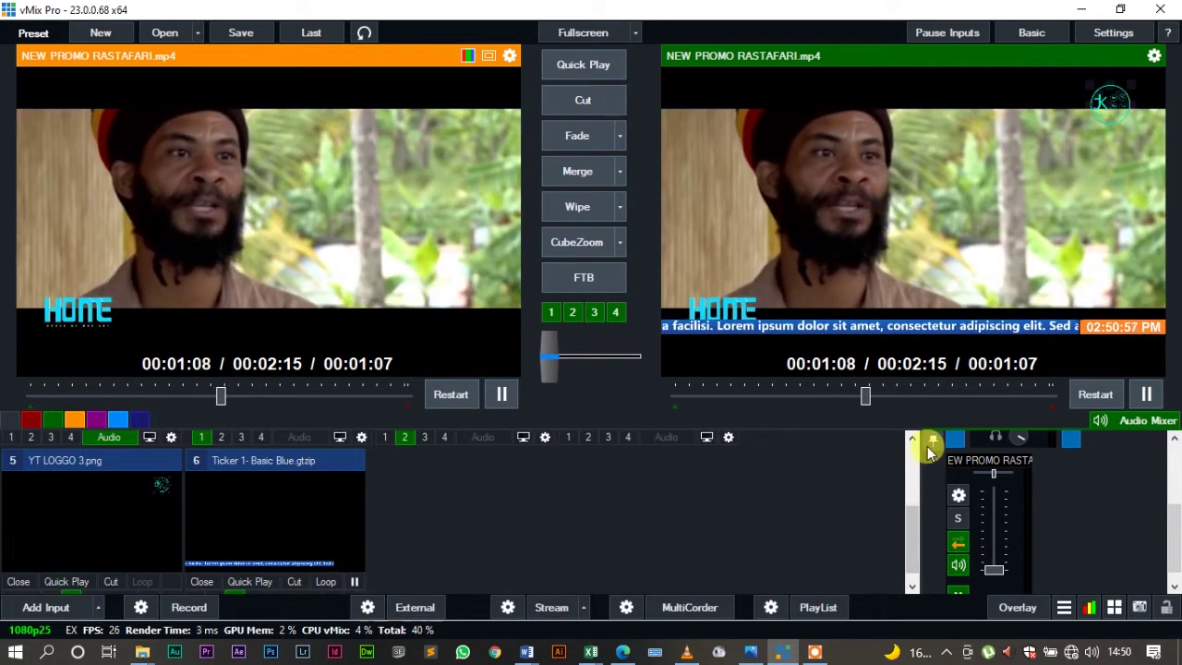
left_click(913, 436)
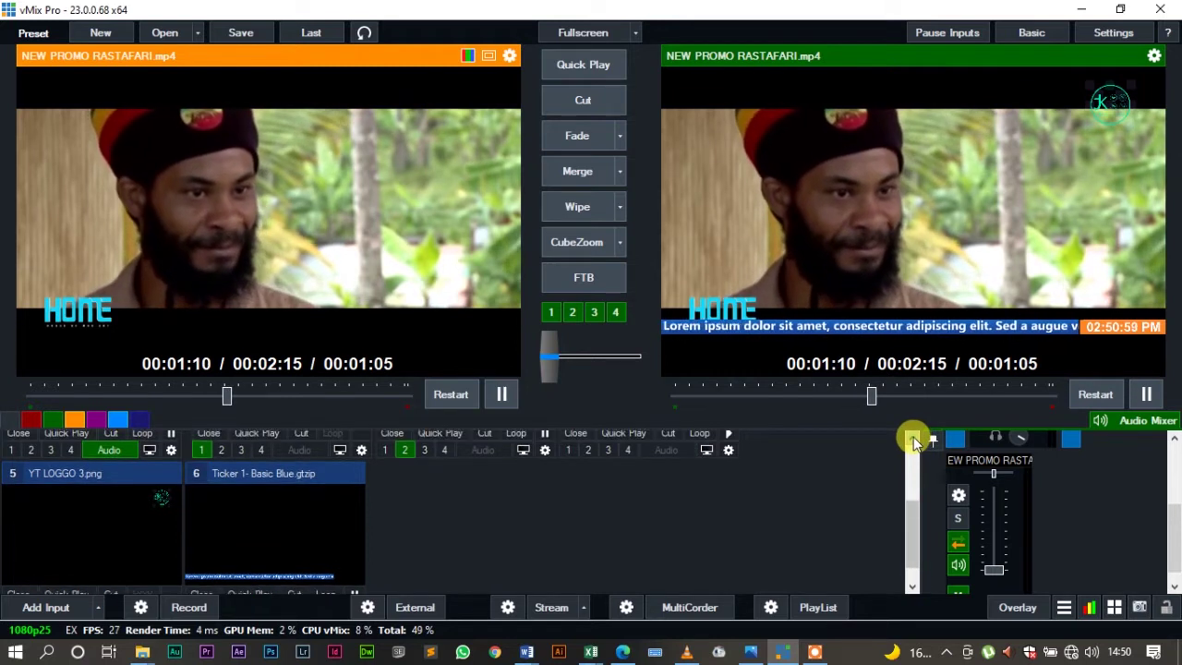
left_click(913, 437)
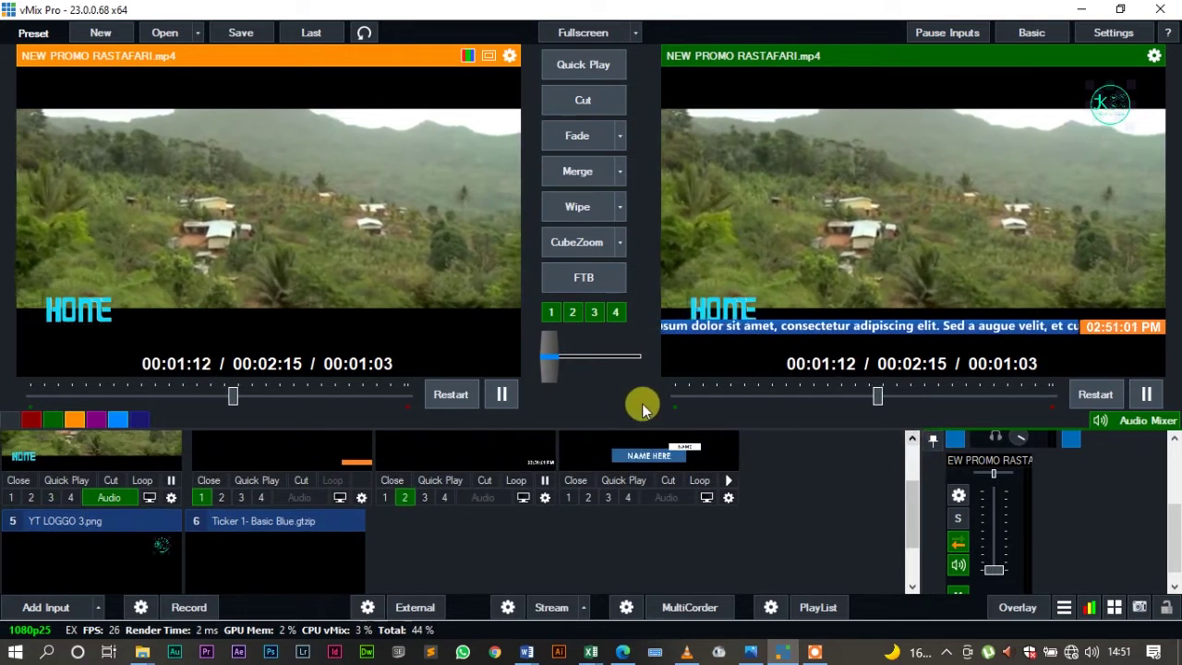
left_click(609, 500)
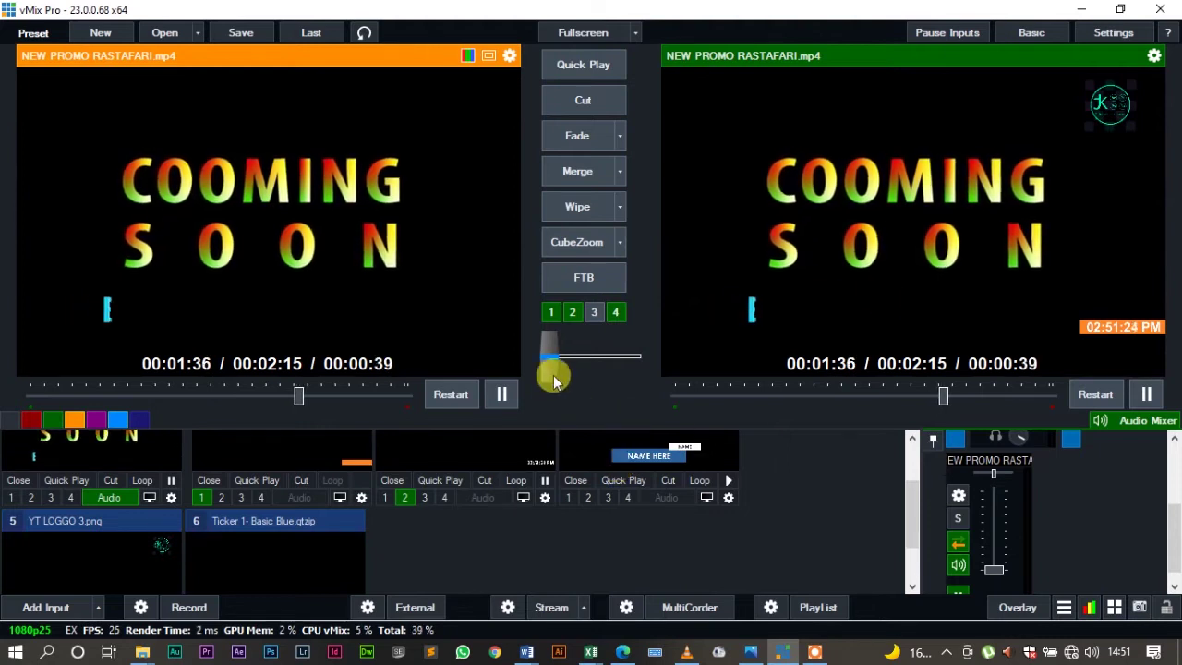
- Pause the promo video and leave only the YT LOGGO 3.png overlay active on channel 4
left_click(493, 394)
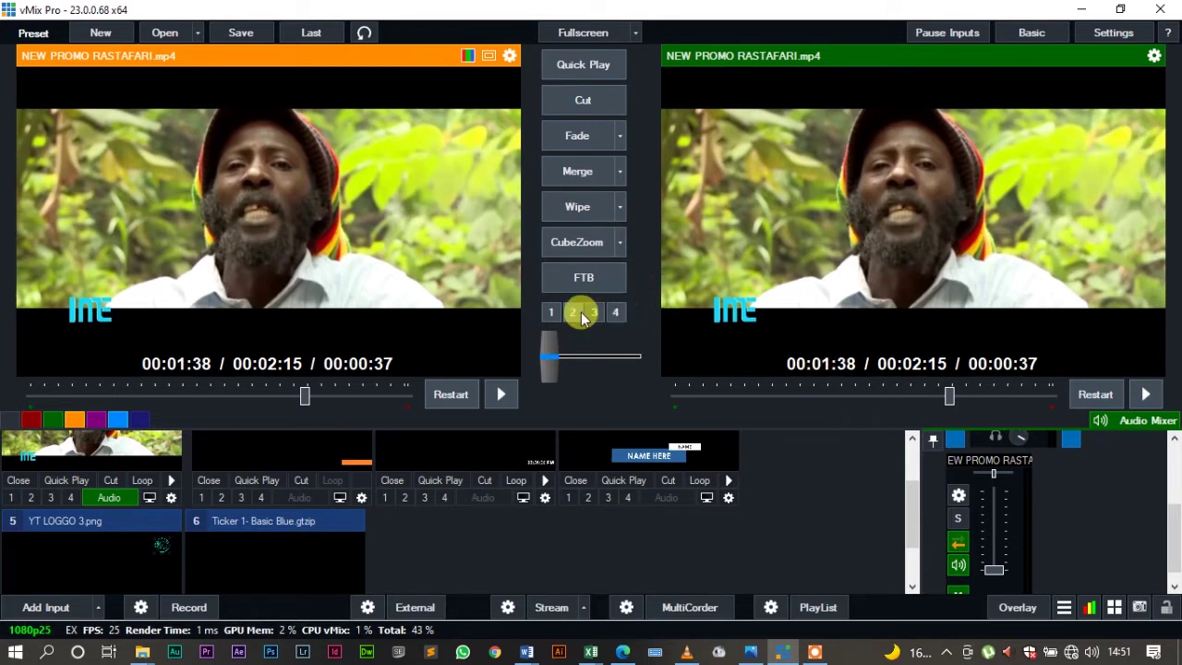
left_click(614, 312)
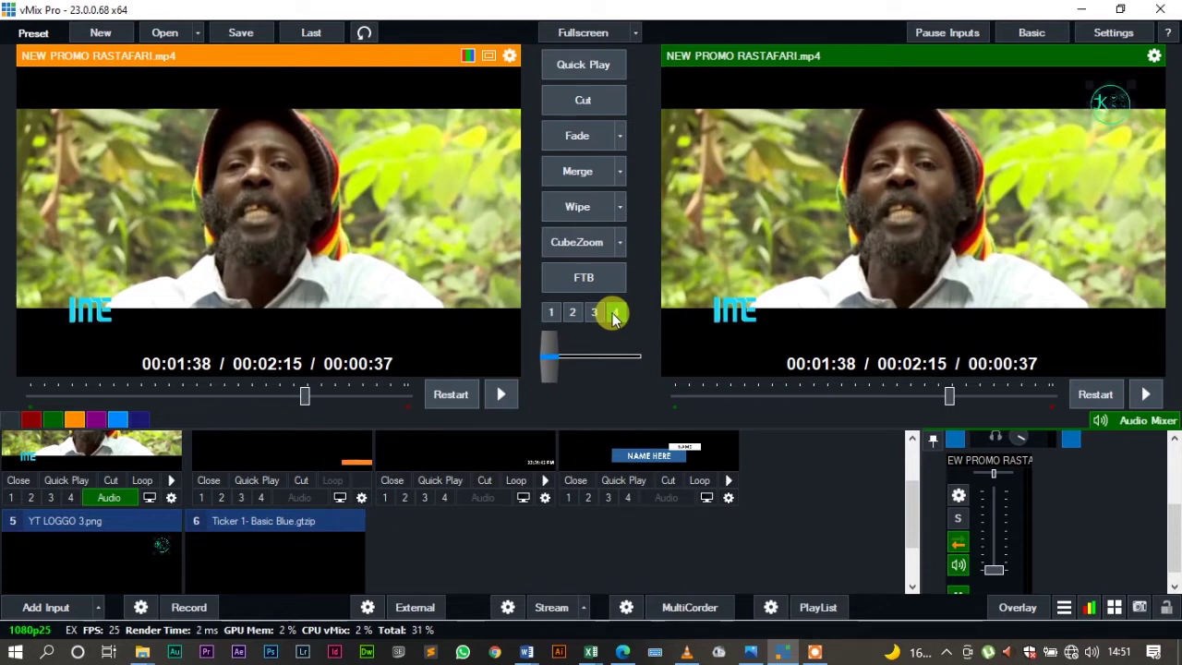
- In the Multi View settings of NEW PROMO RASTAFARI.mp4, assign CALL BASE FX.png to layer 1
scroll(1174, 445, "up", 3)
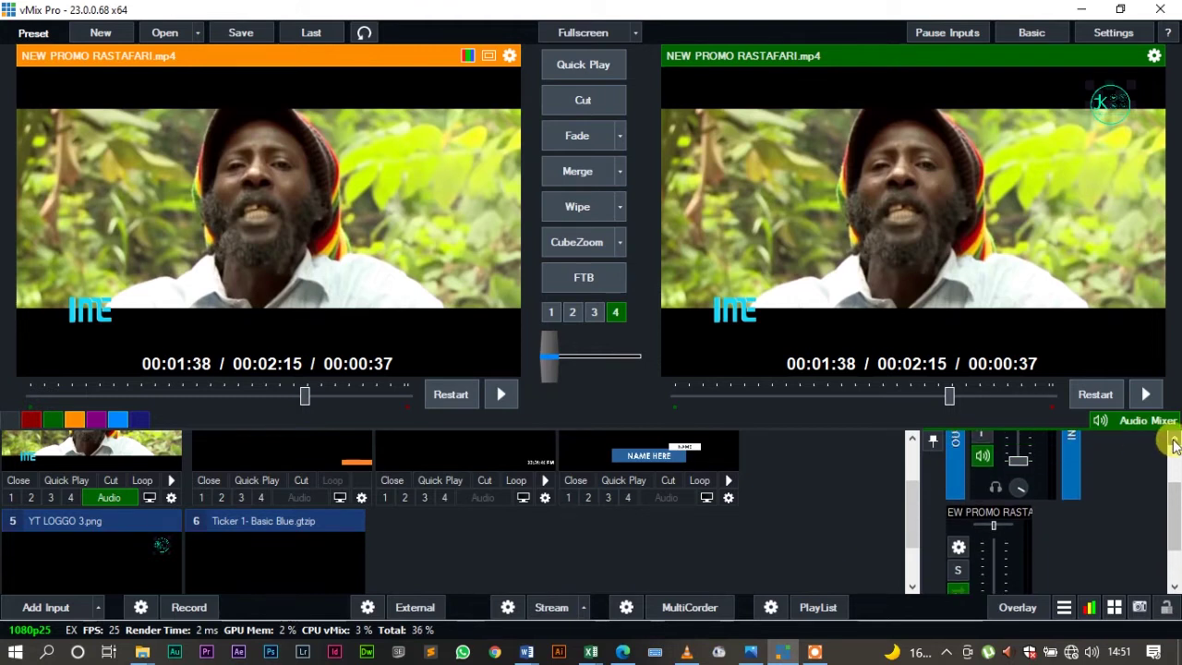
scroll(1174, 445, "up", 1)
scroll(914, 447, "up", 3)
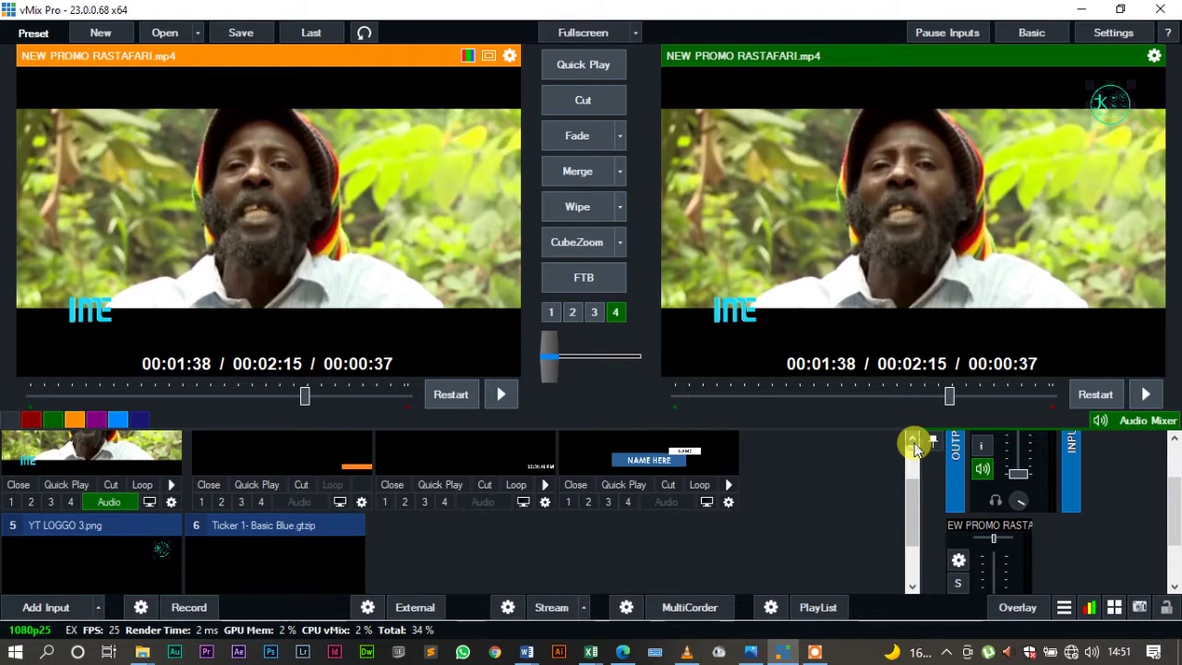
scroll(914, 447, "up", 1)
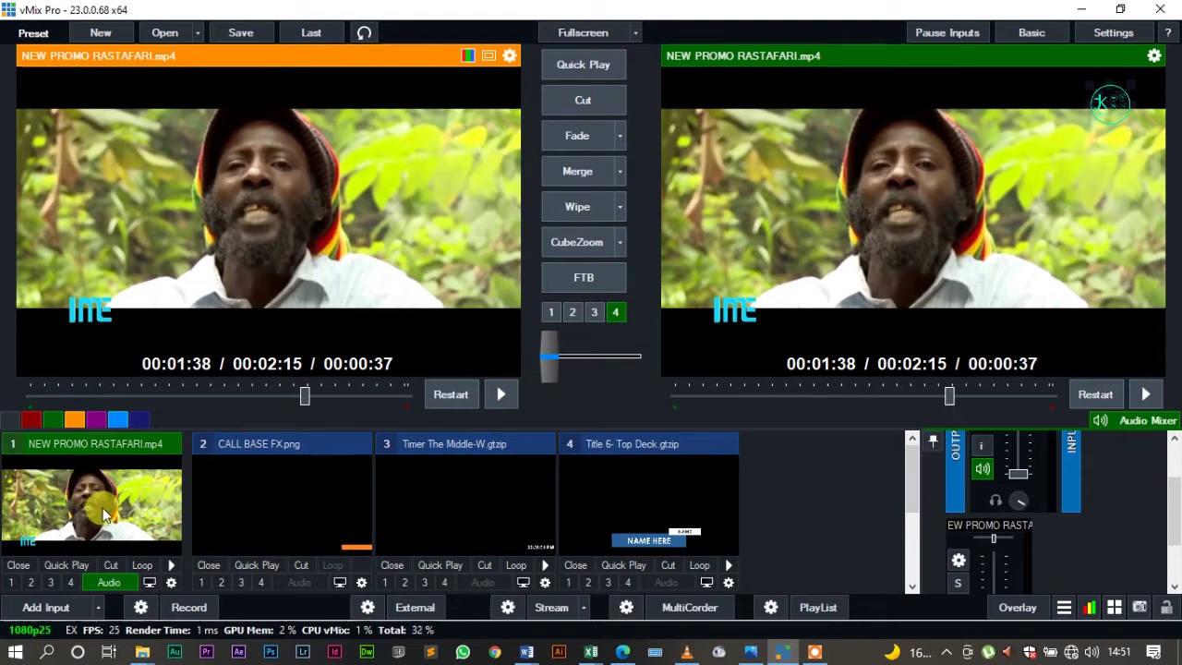
left_click(173, 582)
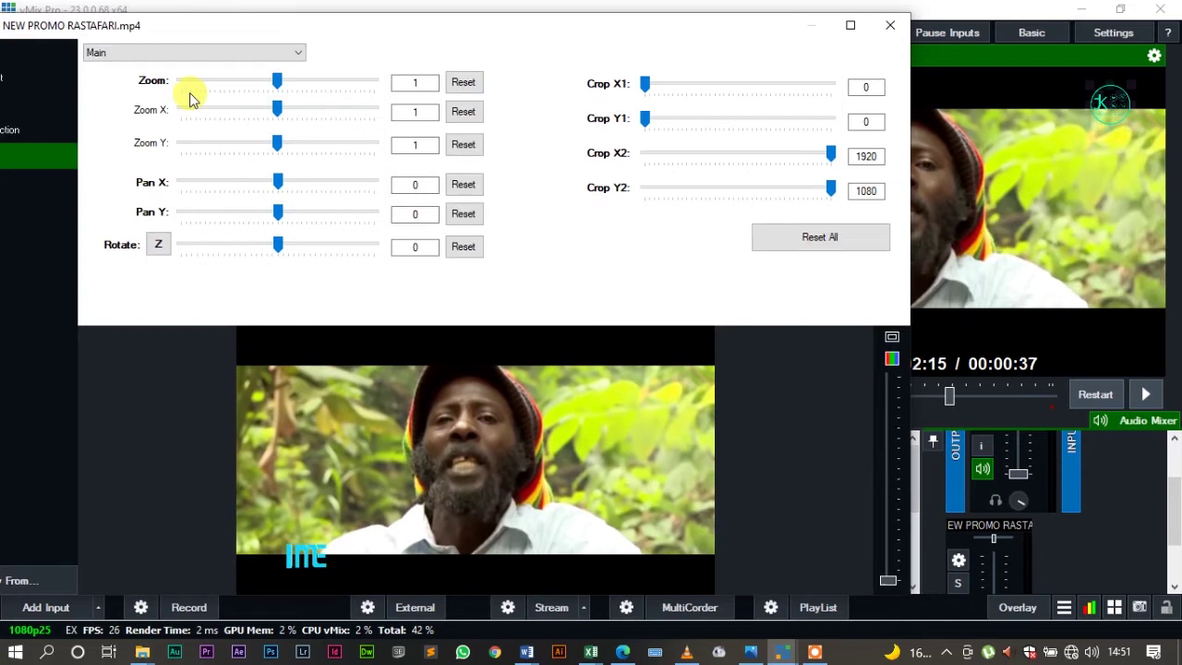
left_click_drag(155, 32, 346, 32)
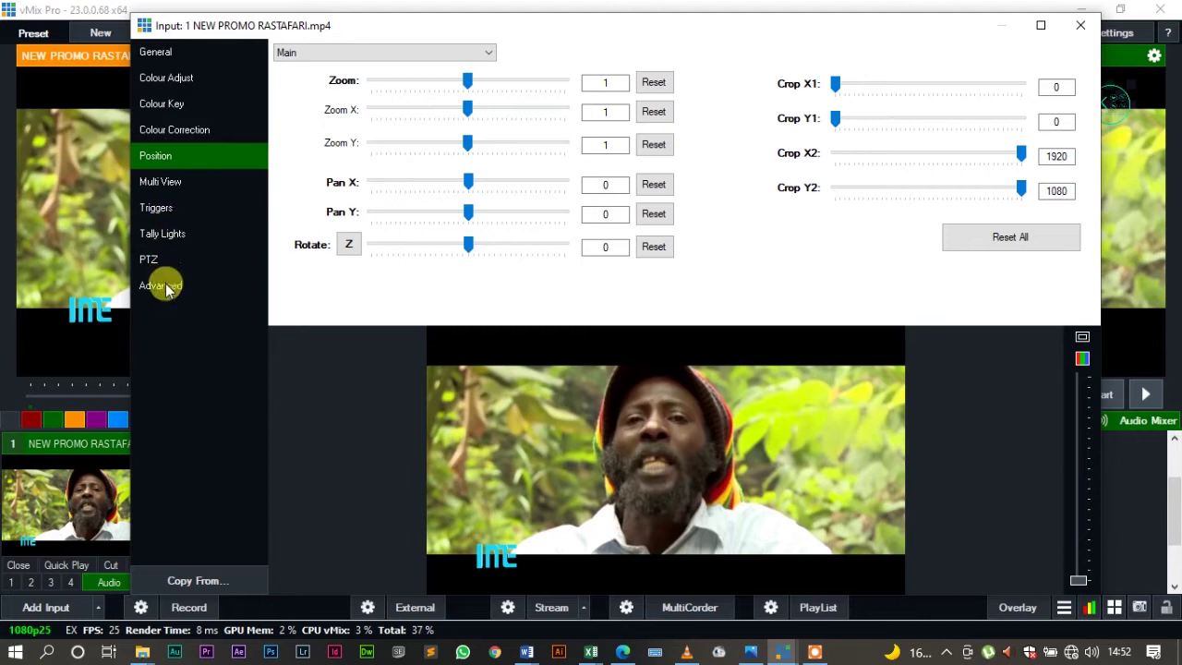
left_click(164, 182)
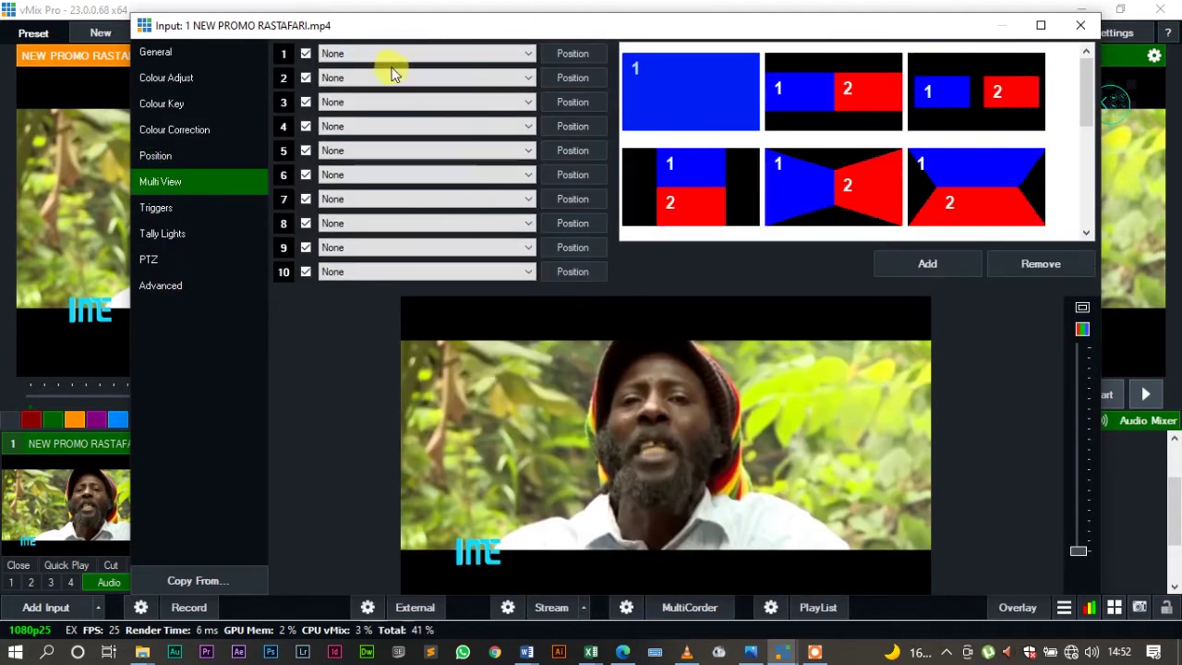
left_click(472, 55)
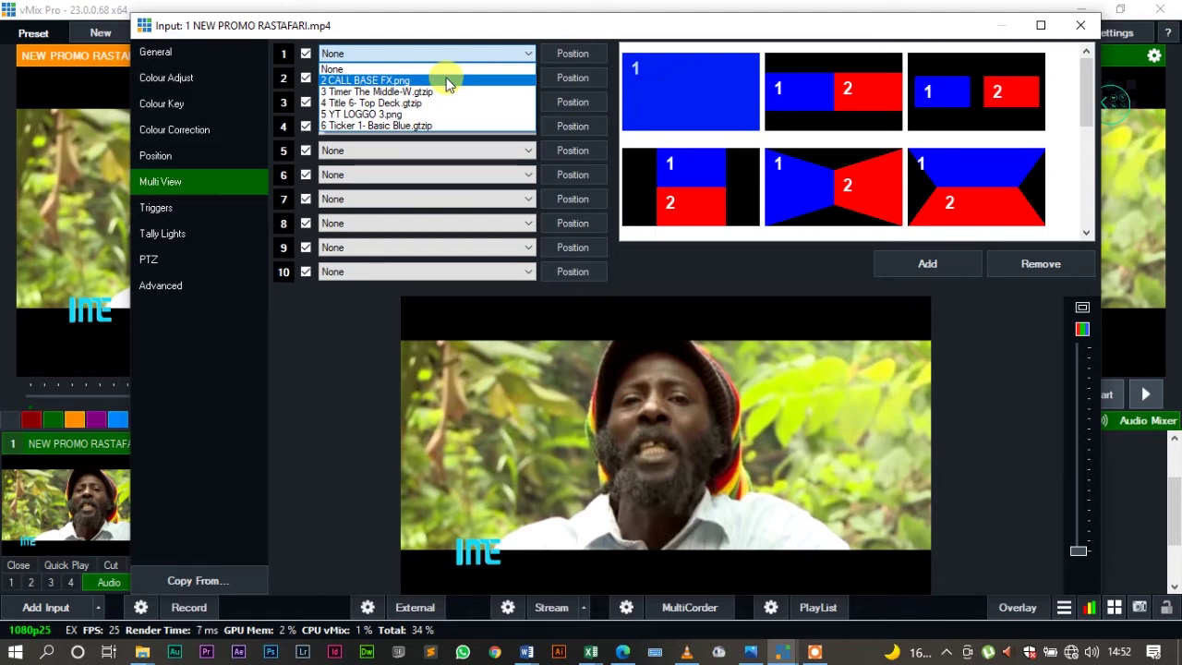
left_click(446, 82)
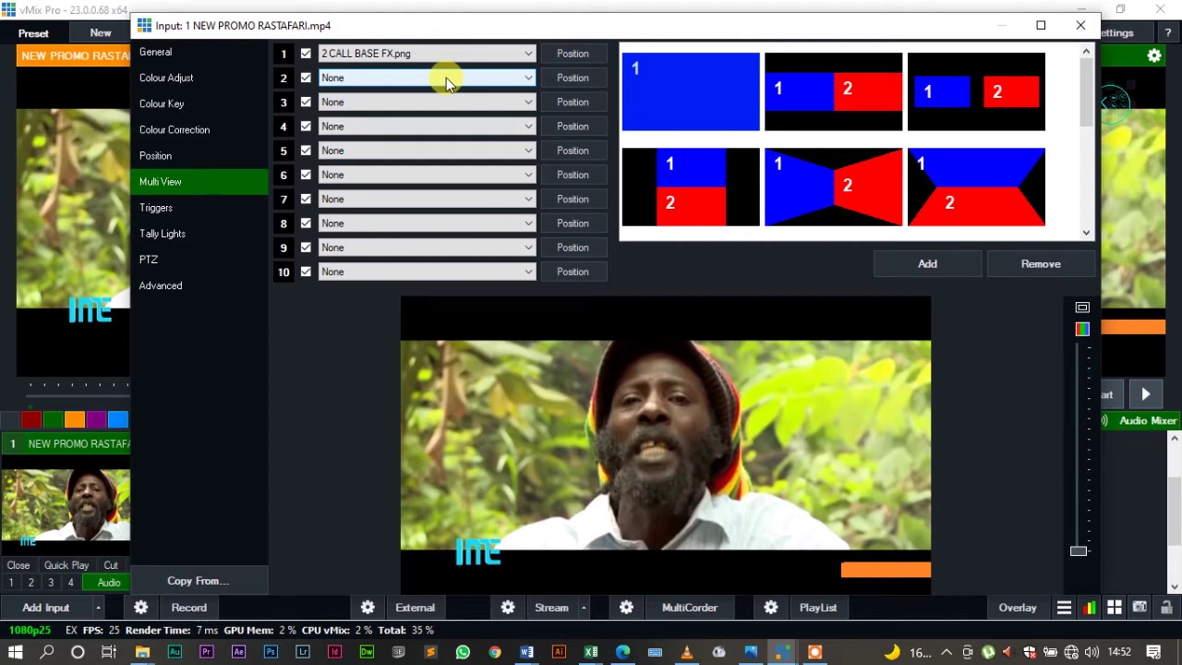
- Assign Timer The Middle-W to Multi View layer 2 and Ticker 1- Basic Blue to layer 3, and close the input settings
left_click(443, 79)
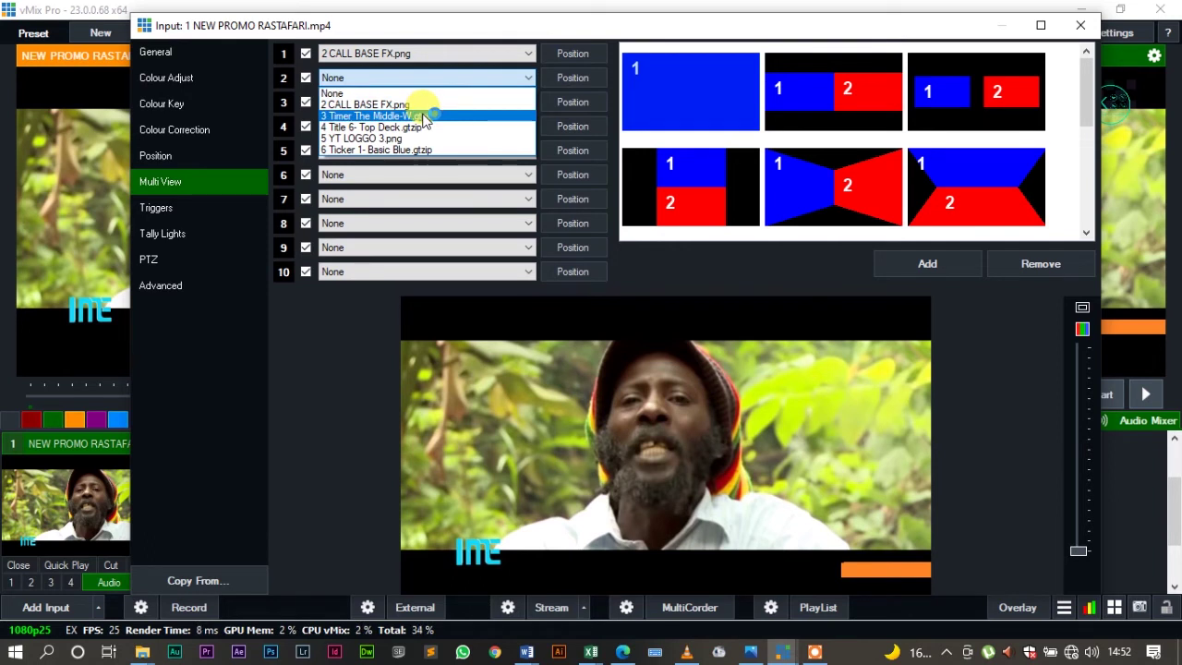
left_click(425, 116)
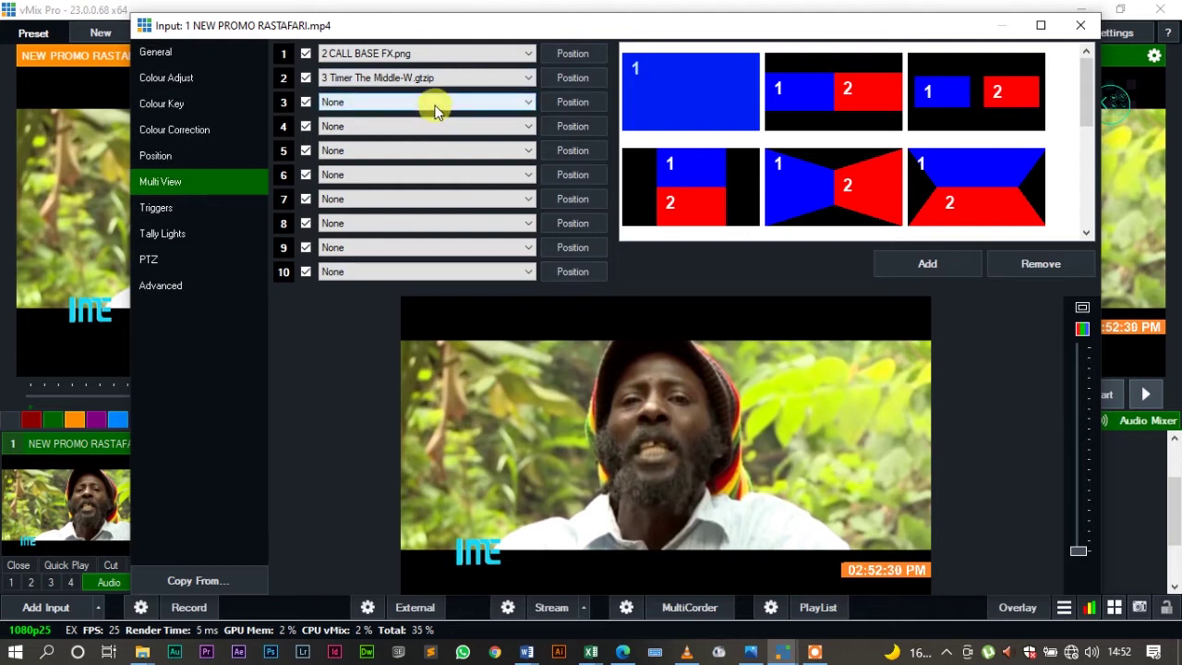
left_click(438, 110)
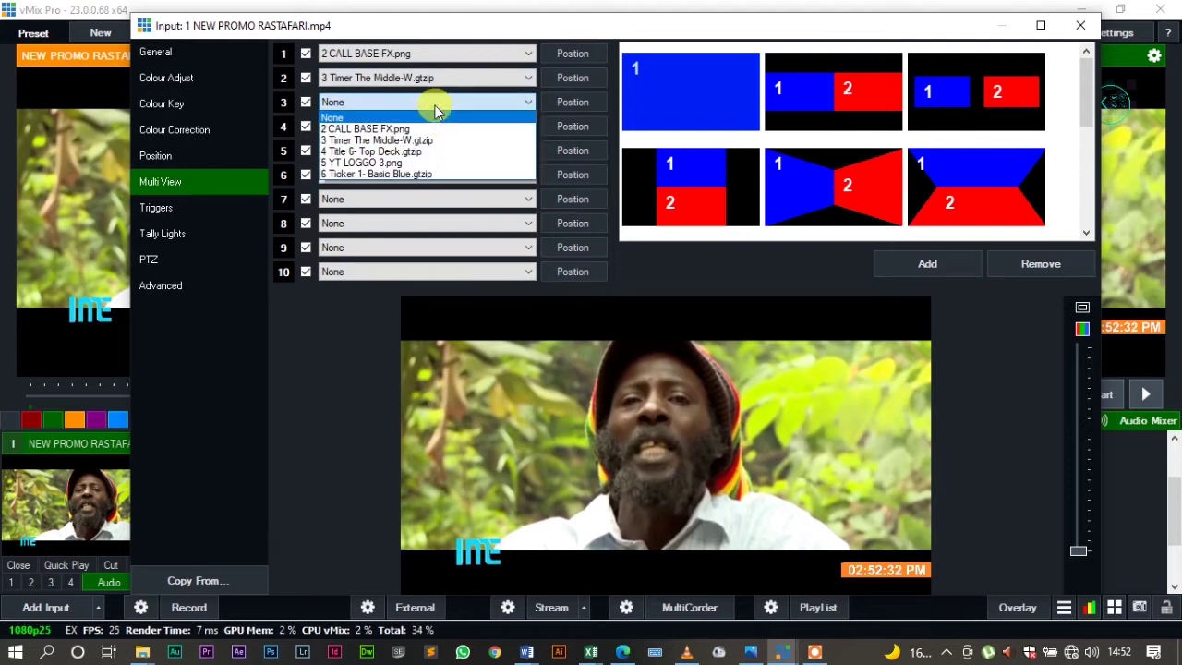
left_click(405, 174)
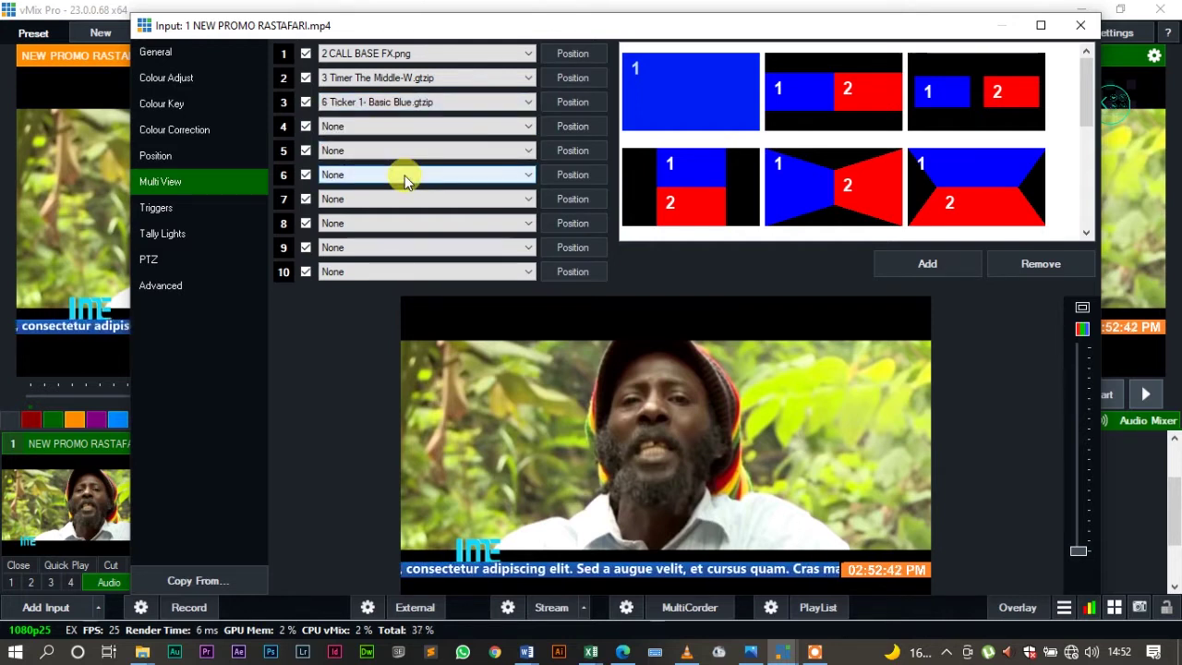
left_click(1078, 23)
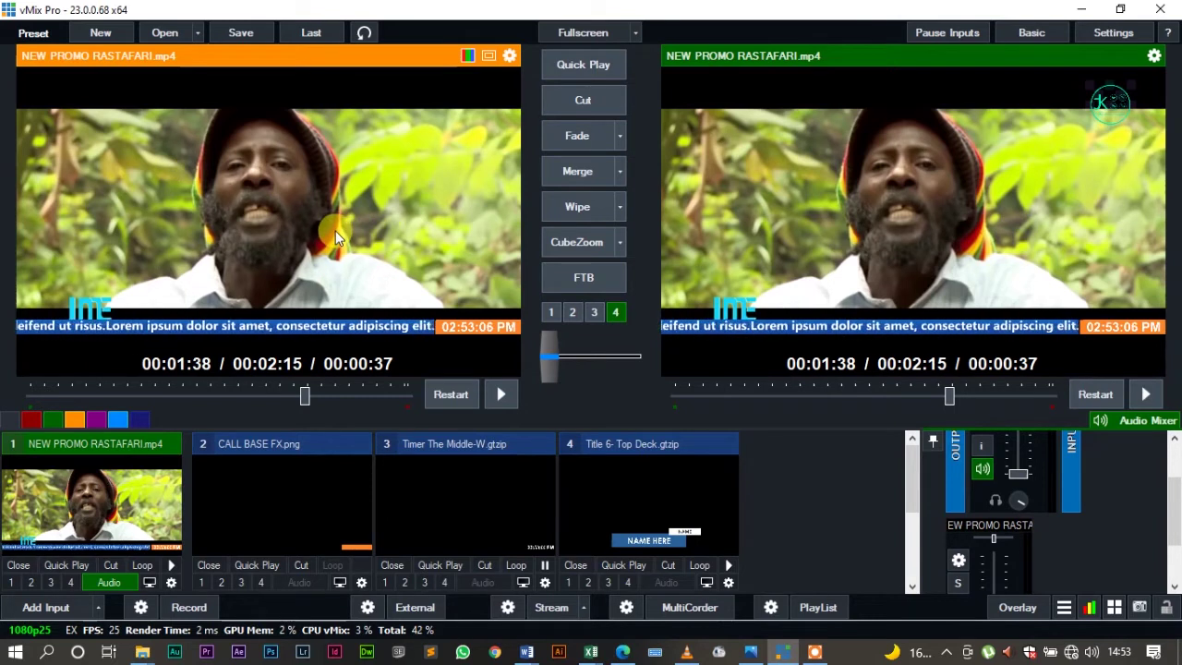
- Play NEW PROMO RASTAFARI.mp4, then load the Photoshop banner tutorial video into preview and fade it to the output
left_click(508, 393)
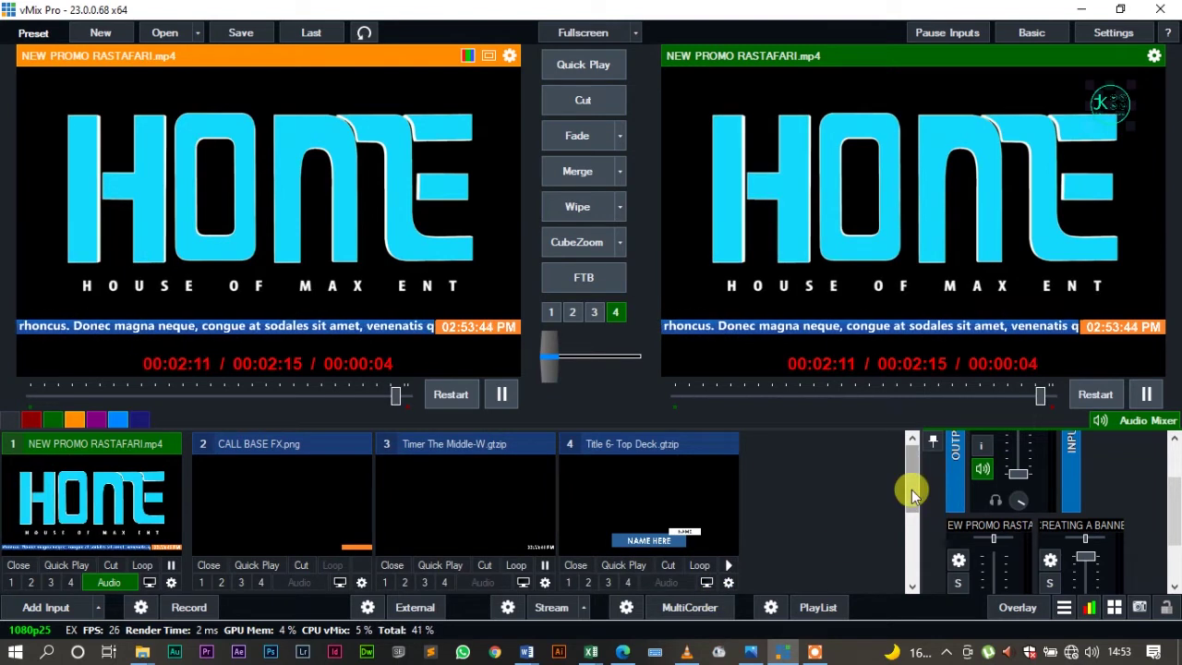
left_click_drag(909, 494, 892, 554)
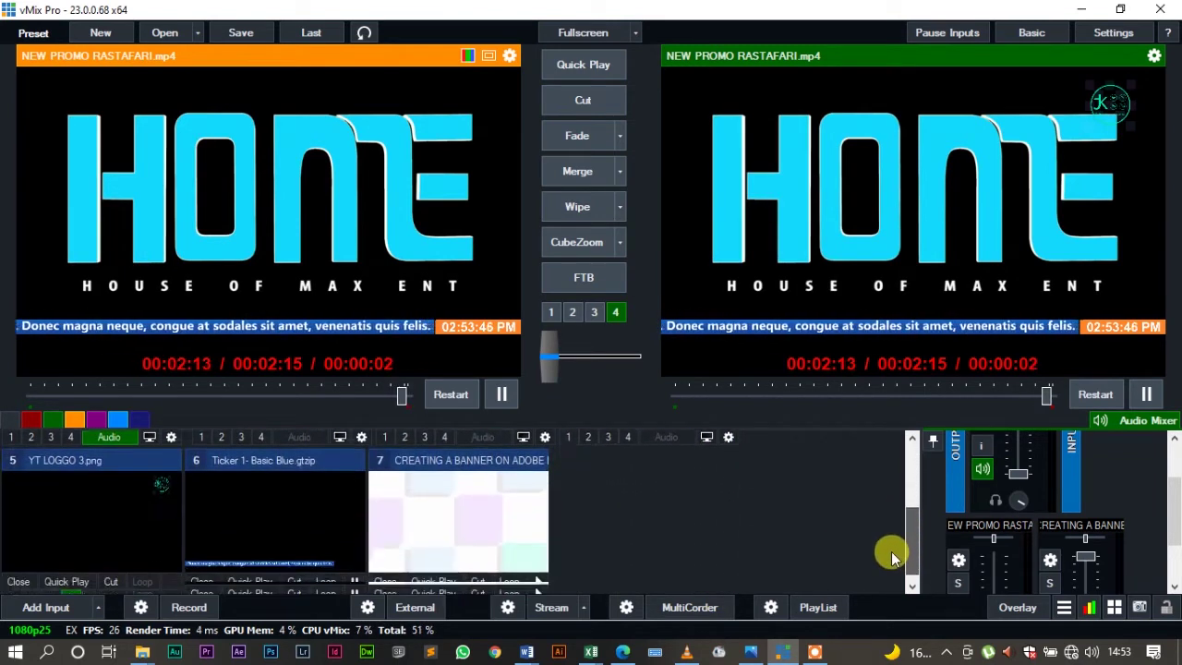
left_click(512, 496)
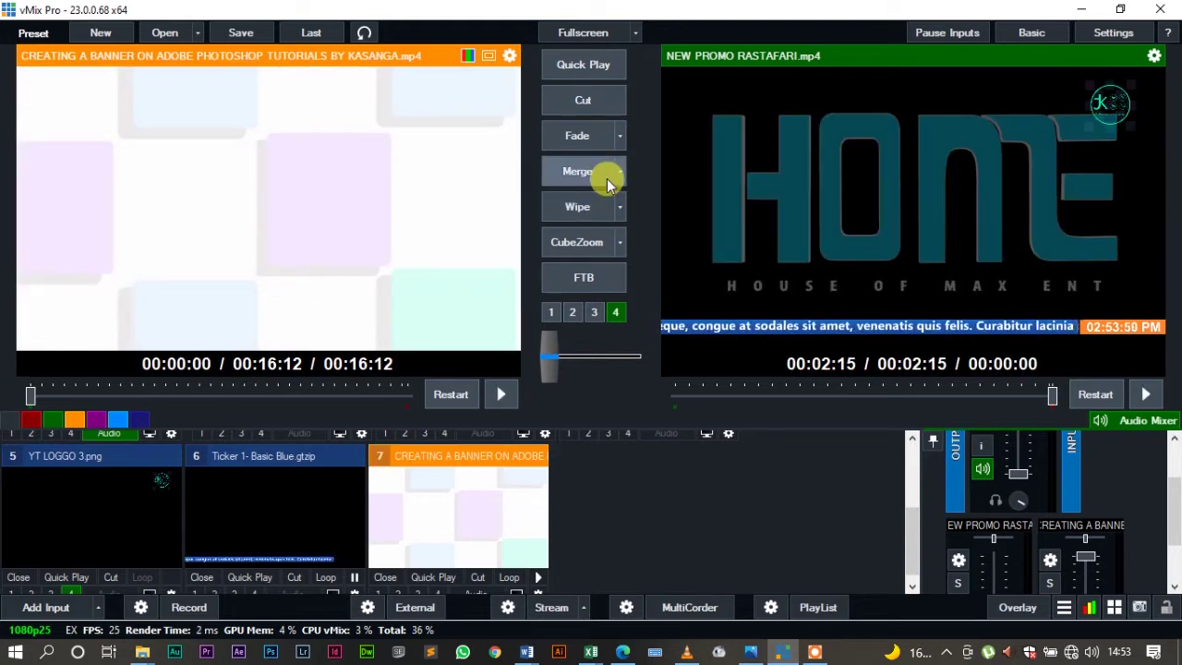
left_click(581, 139)
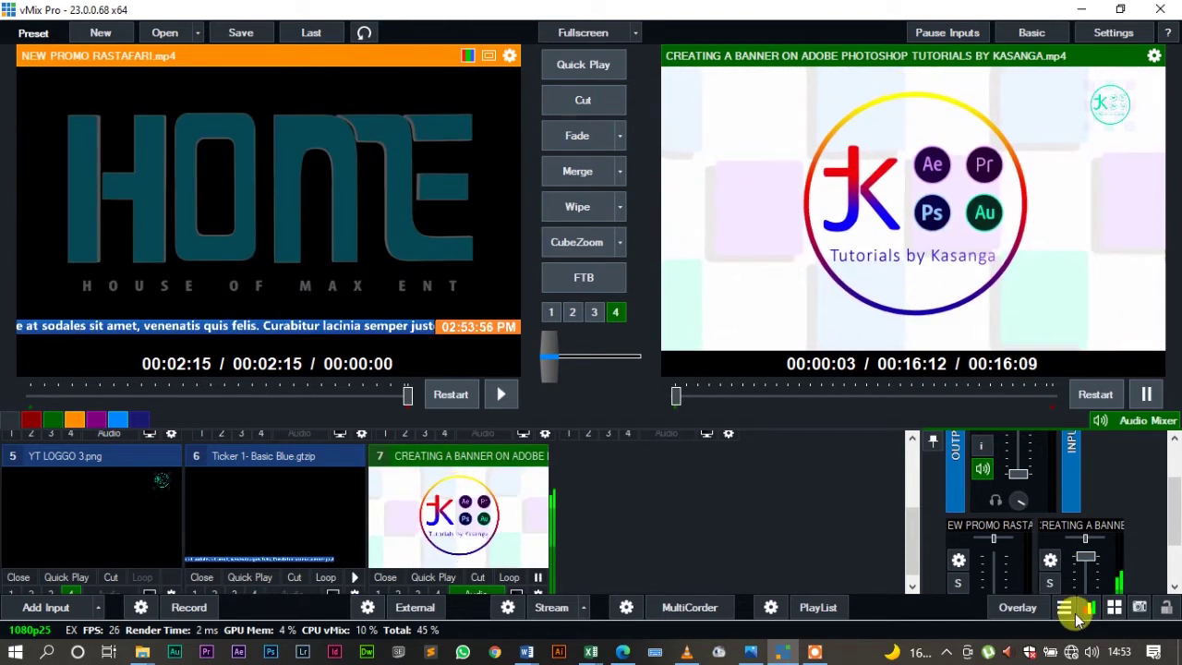
- Lower the Photoshop banner tutorial video's volume fader all the way down in the audio mixer
mouse_move(1087, 570)
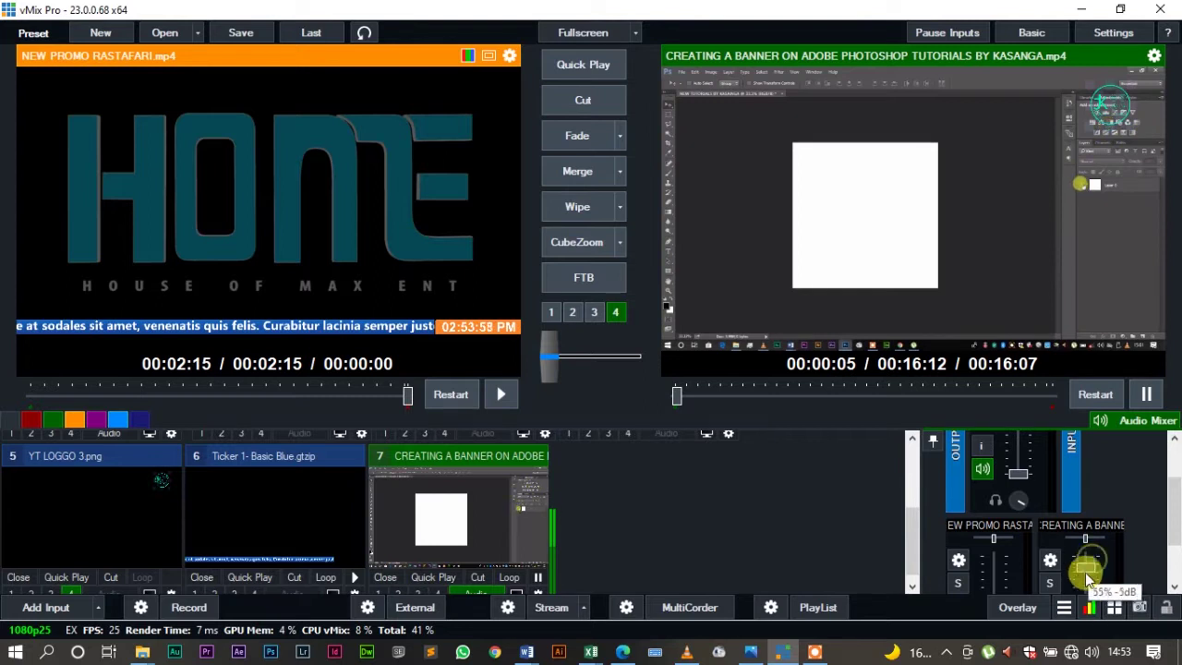
left_click_drag(1087, 572, 1077, 626)
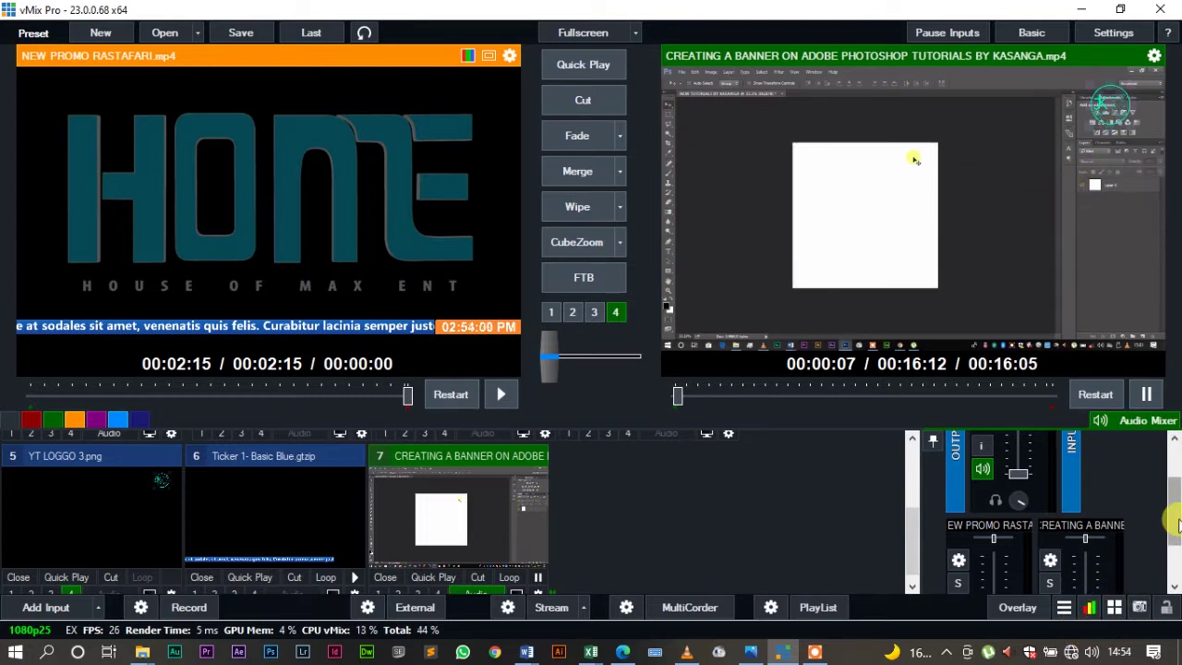
scroll(1177, 524, "down", 3)
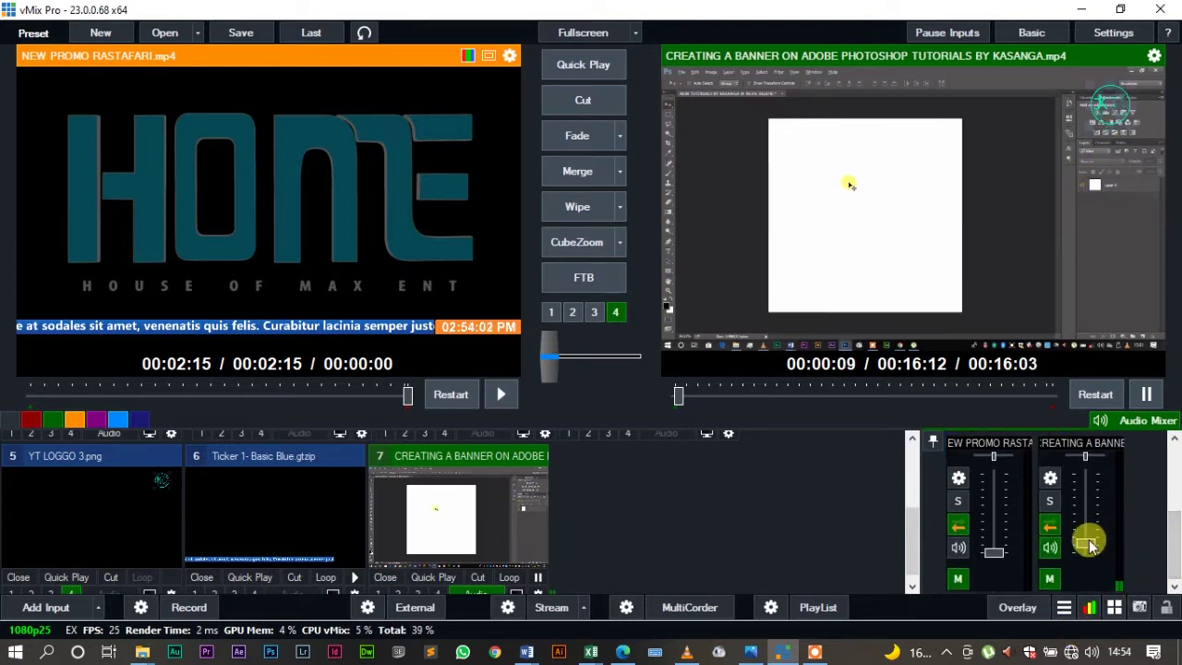
left_click_drag(1090, 546, 1088, 558)
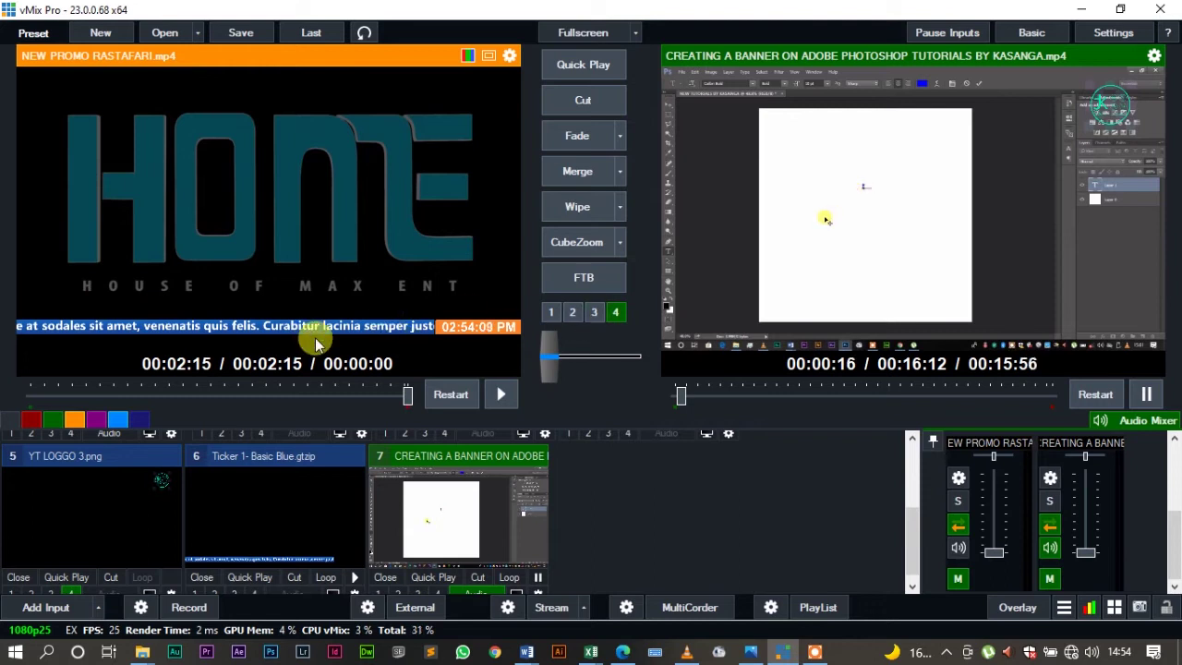
- Fade the output to NEW PROMO RASTAFARI.mp4, back to the banner tutorial video, and again to the promo to compare their layers
left_click(608, 139)
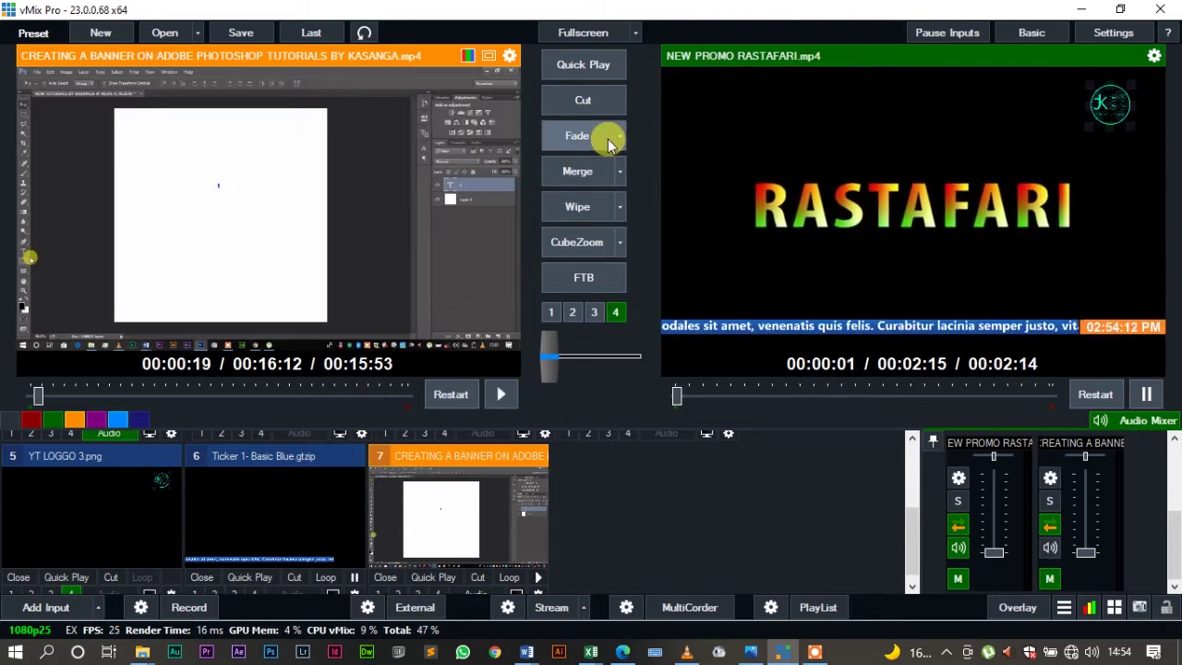
left_click(608, 139)
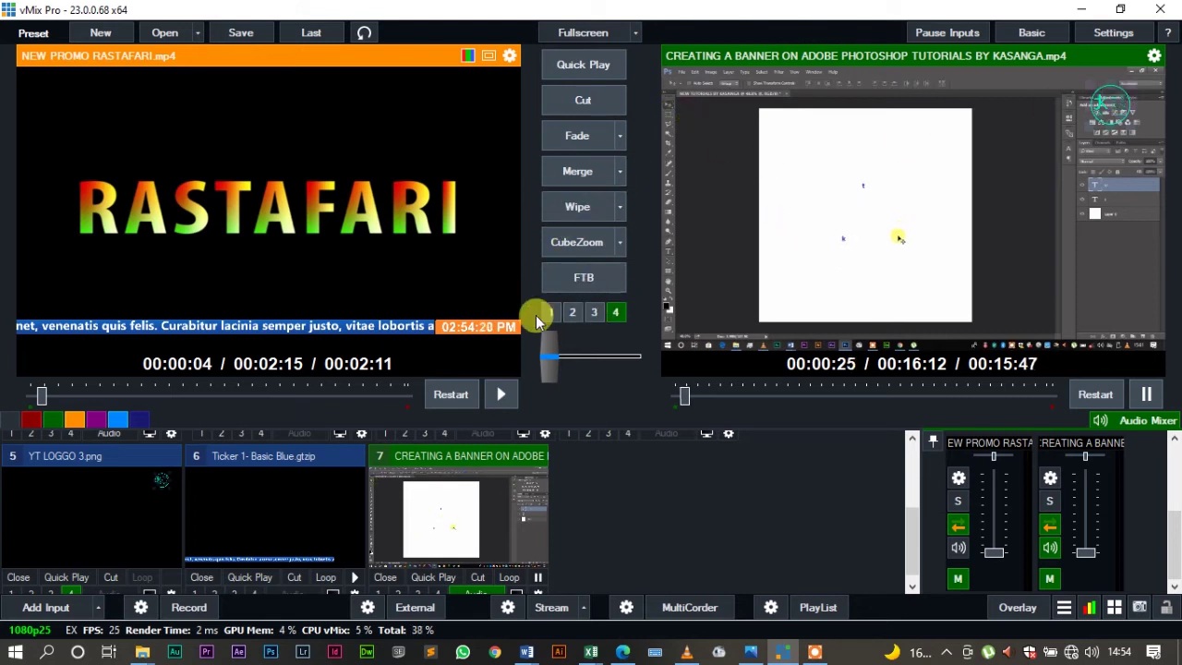
left_click(567, 153)
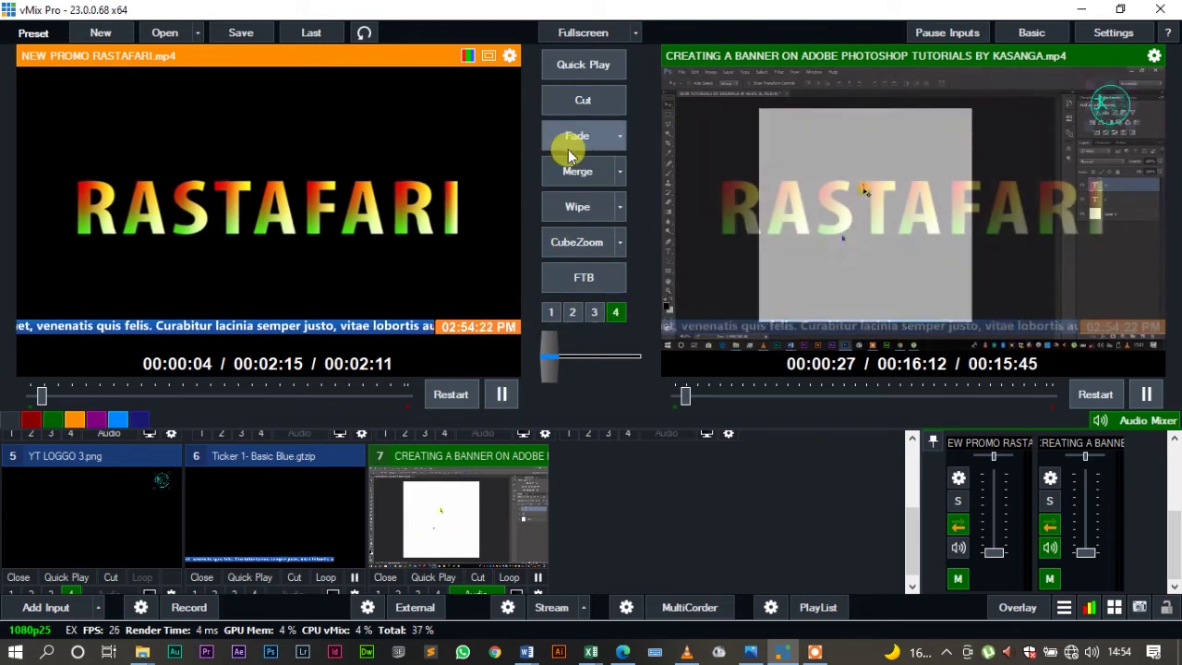
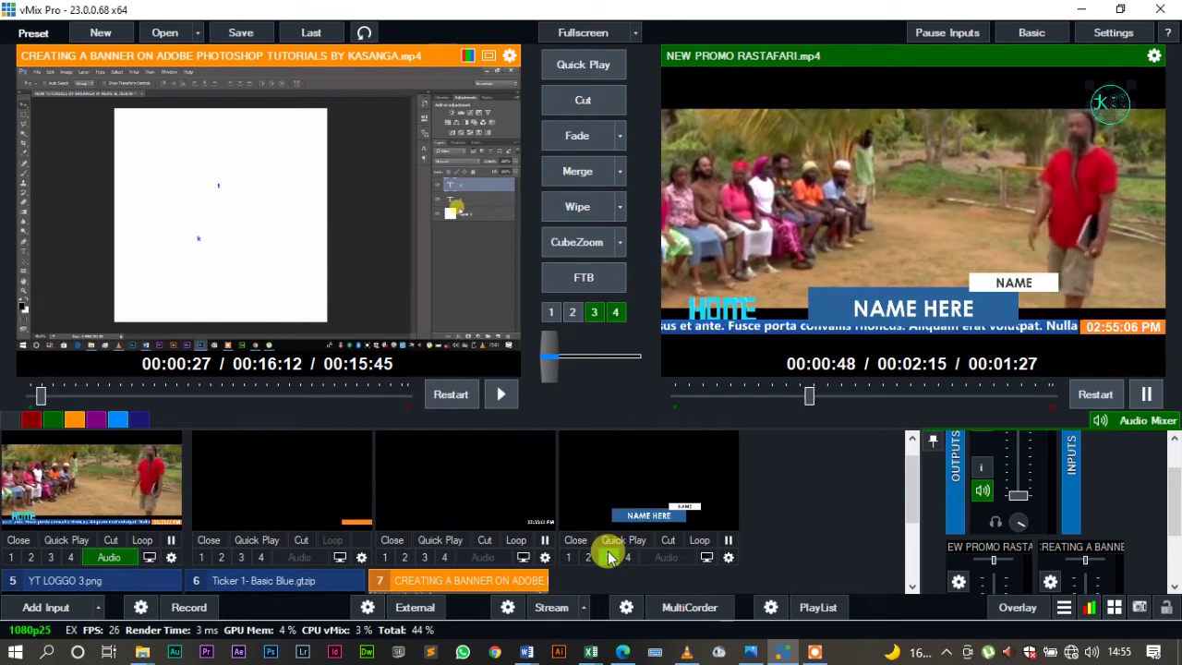
- Take Title 6- Top Deck off overlay channel 3, show it over the promo again, and remove it once more
left_click(609, 556)
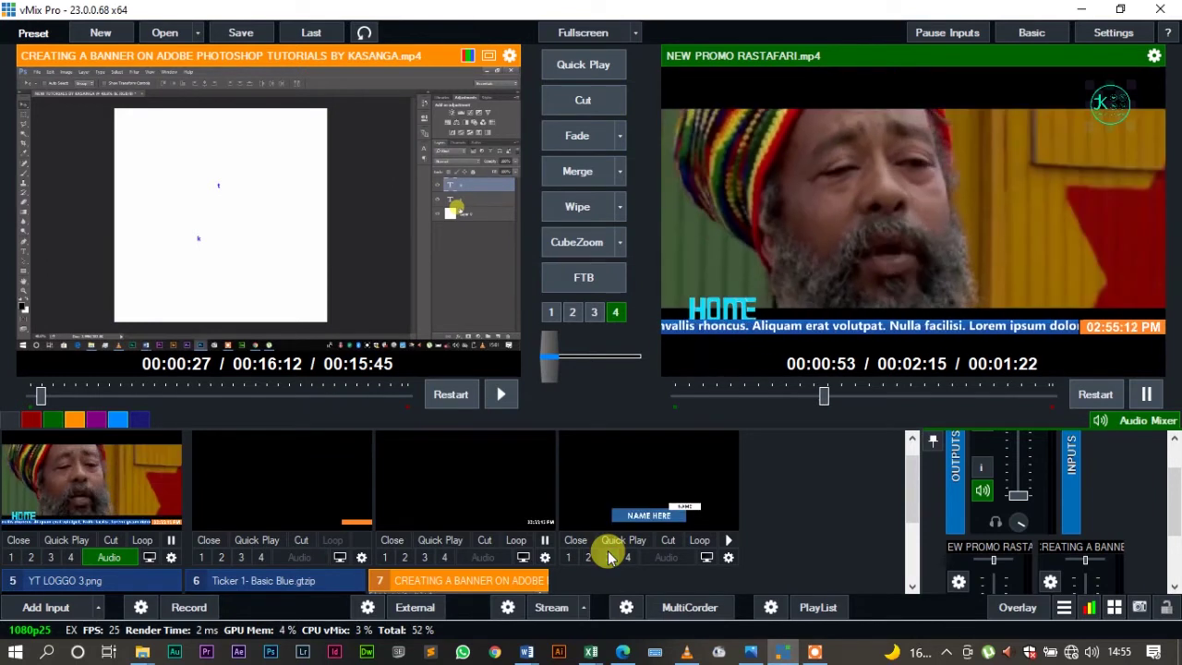
left_click(608, 557)
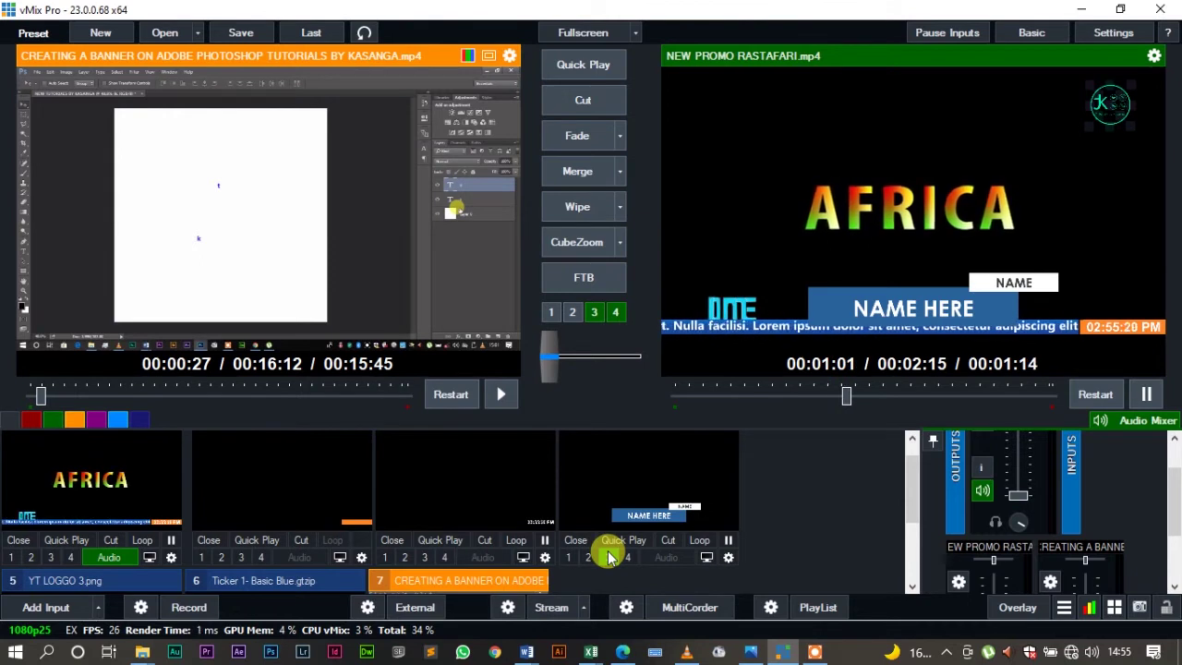
left_click(608, 557)
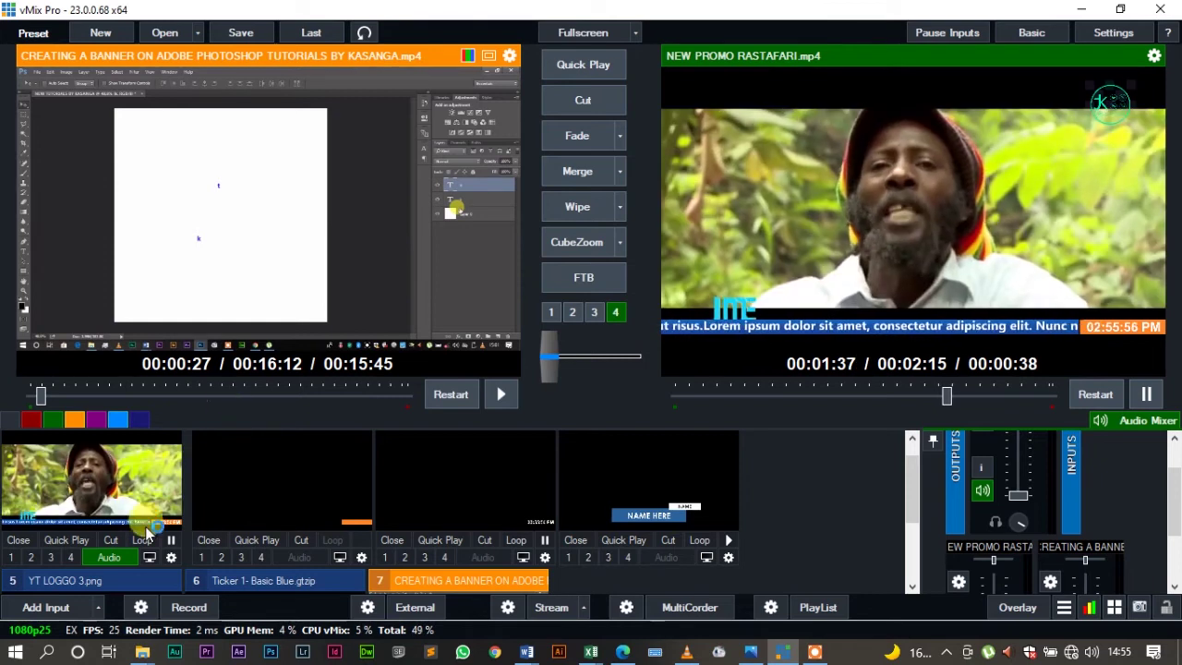
- Open the input settings of NEW PROMO RASTAFARI.mp4
left_click(172, 557)
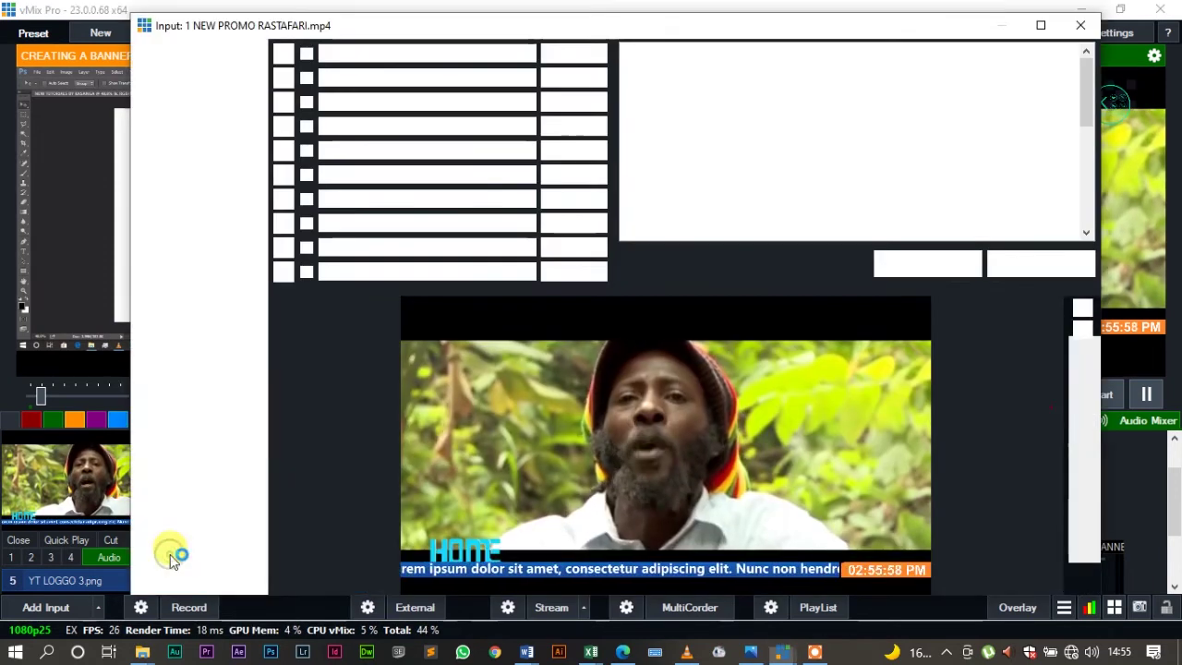